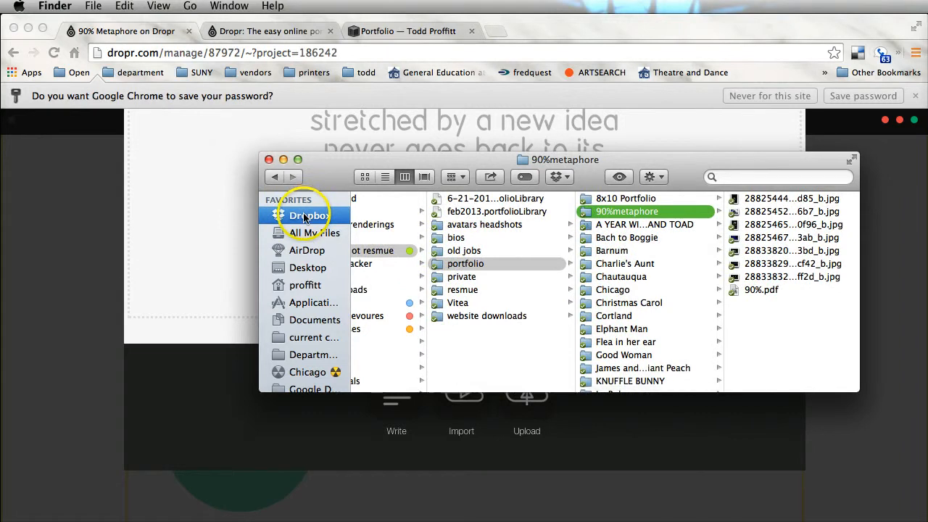
Add three photos from the Dropbox 90%metaphore folder to the project page and move the folder window out of the way
scroll(396, 252, "left", 2)
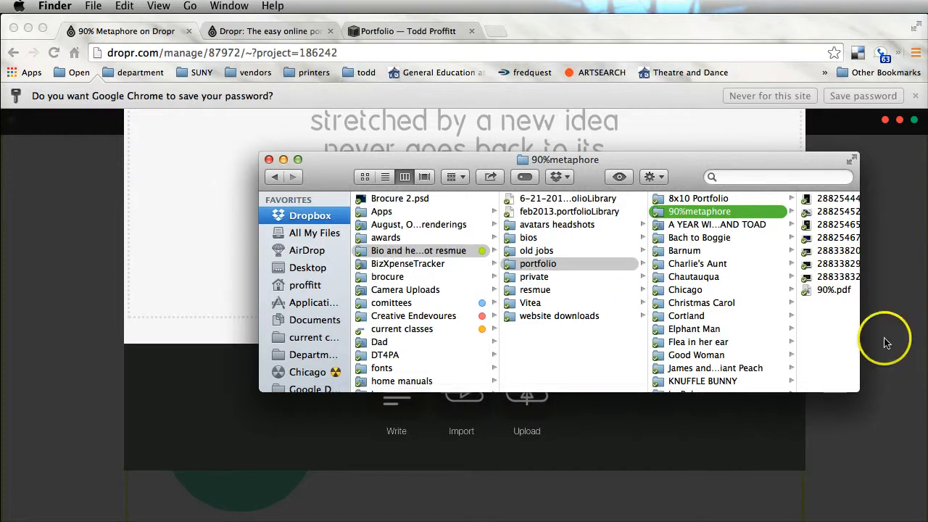
left_click(705, 214)
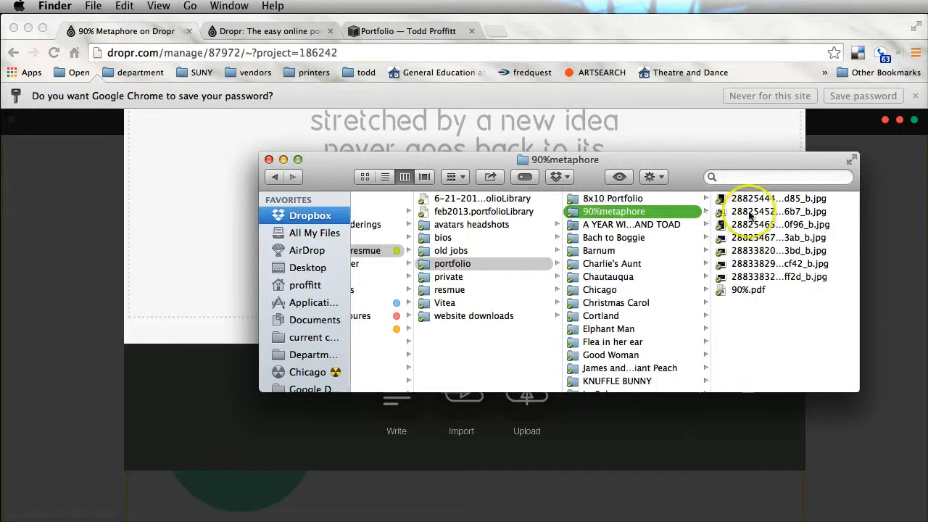
left_click(735, 176)
left_click_drag(671, 182, 601, 430)
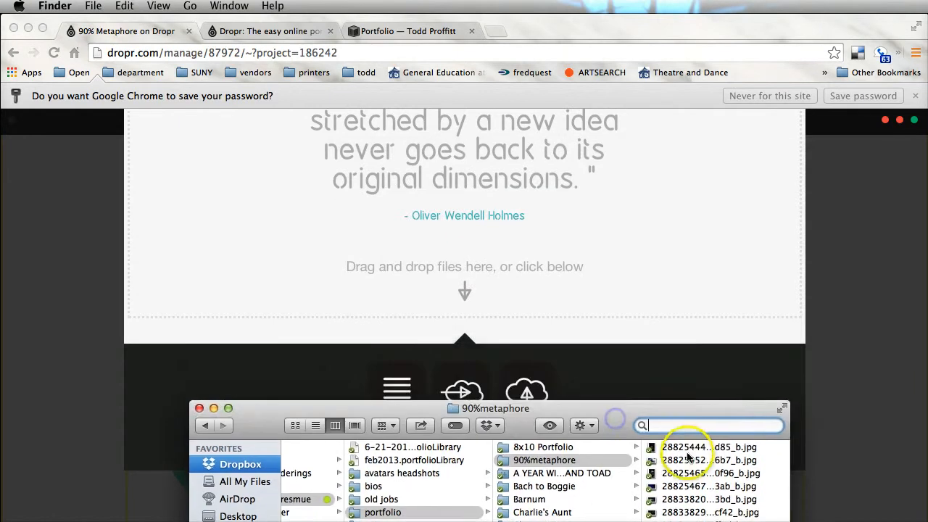
left_click_drag(685, 447, 593, 258)
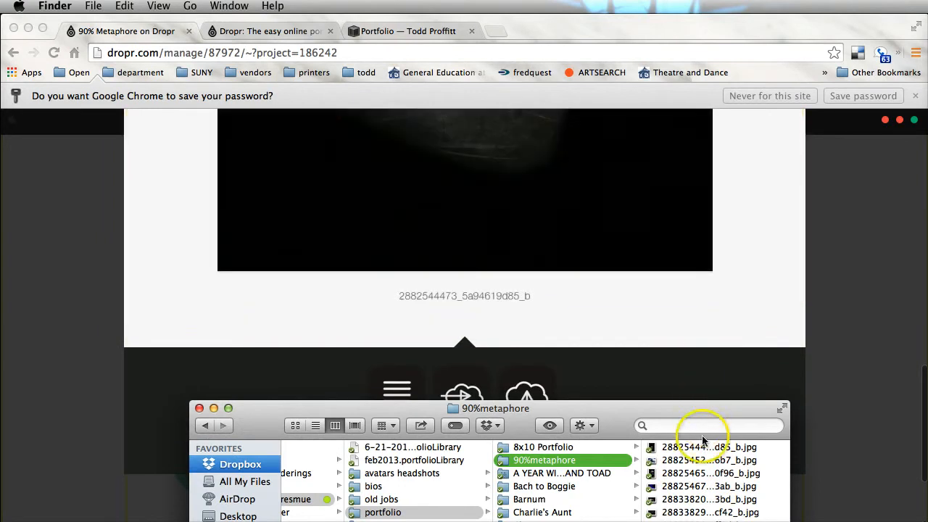
left_click_drag(693, 459, 577, 298)
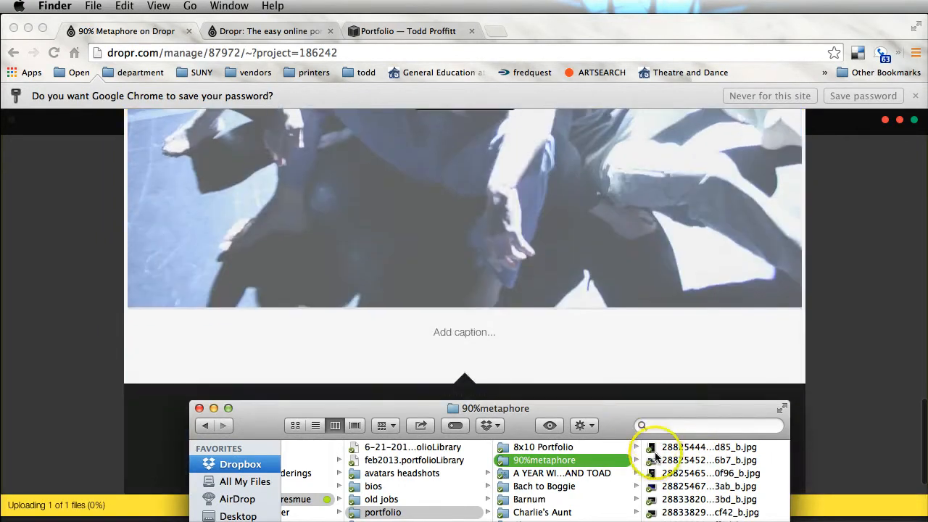
left_click_drag(706, 512, 594, 362)
left_click_drag(371, 413, 373, 521)
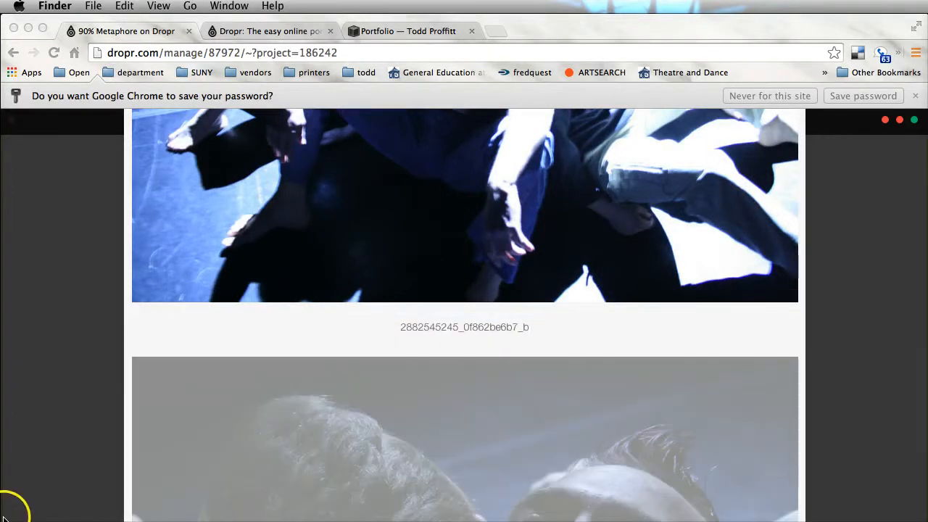
Try the visibility switch of the 90% Metaphore project and finish editing the project
mouse_move(3, 514)
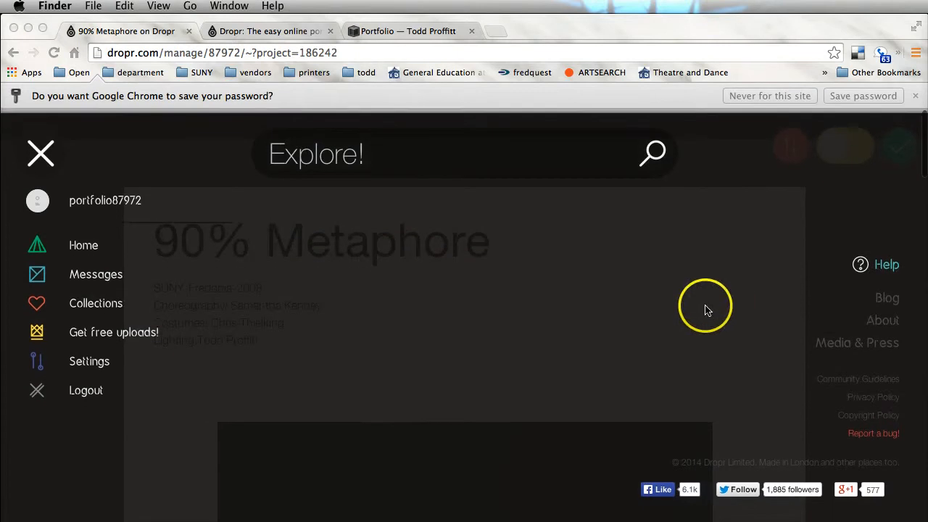
left_click(704, 310)
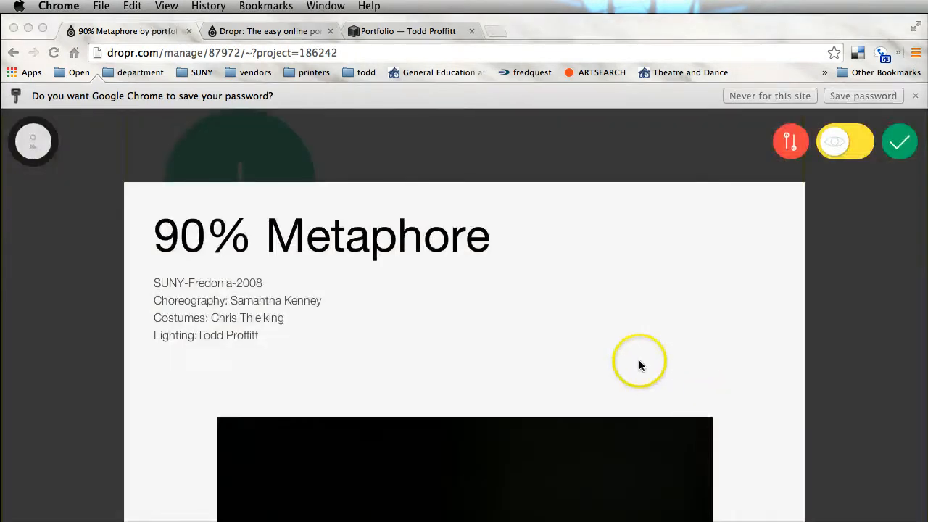
scroll(638, 360, "down", 3)
scroll(639, 360, "down", 15)
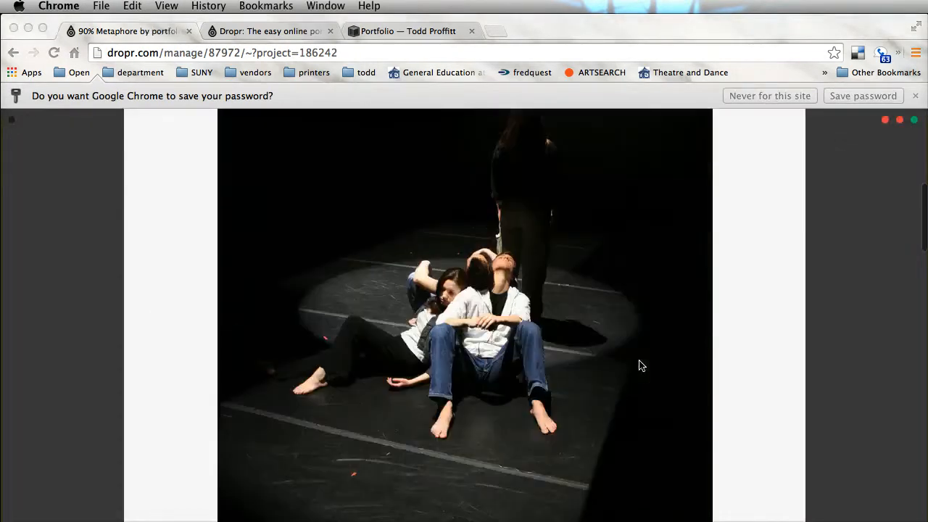
scroll(639, 361, "down", 8)
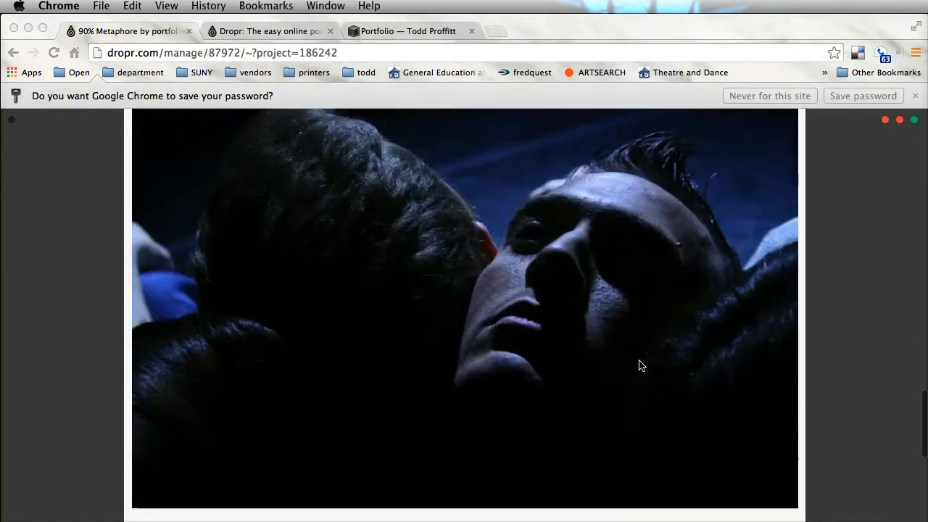
scroll(638, 360, "up", 20)
left_click(837, 139)
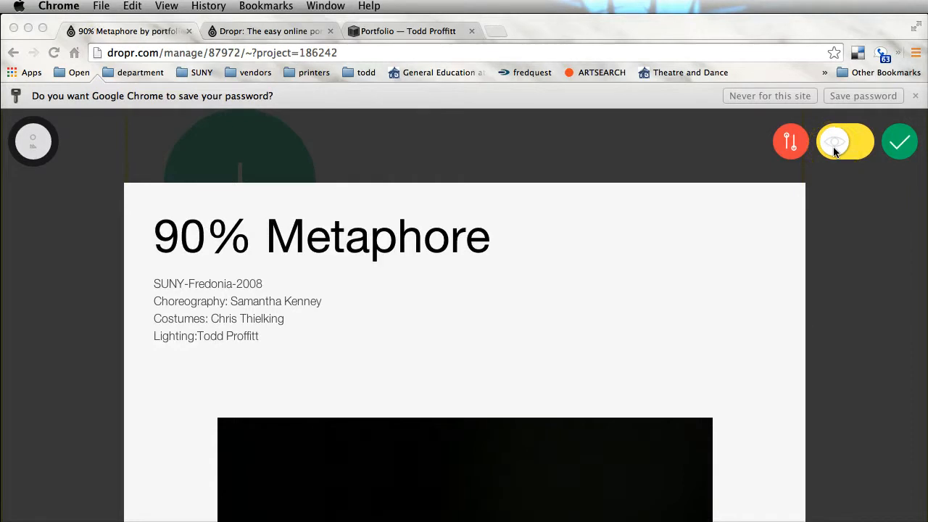
left_click(837, 145)
left_click(867, 147)
left_click(898, 149)
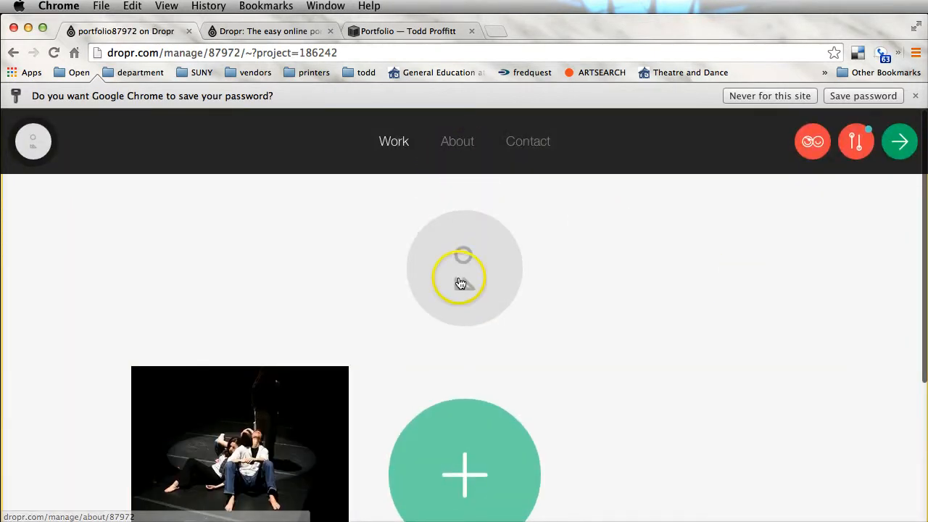
On the portfolio's About page, replace the default profile name with the portfolio owner's full name
left_click(456, 141)
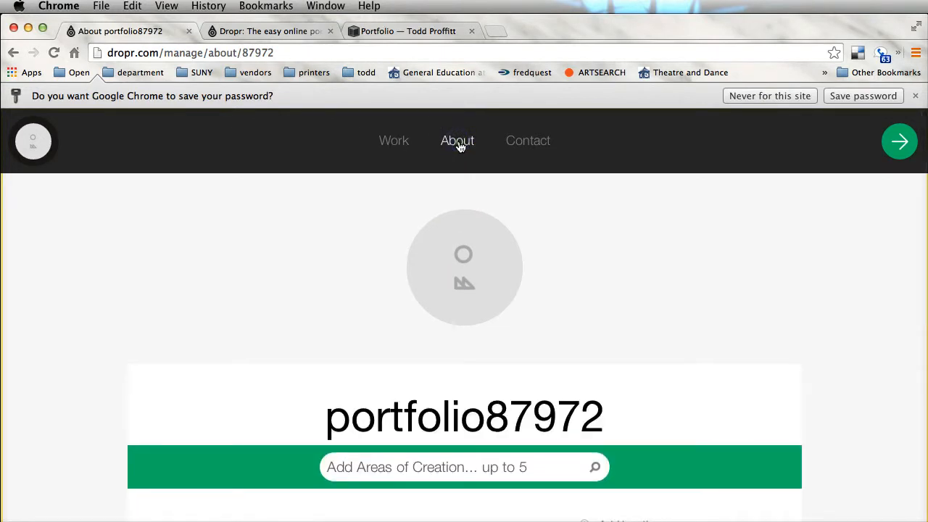
scroll(607, 316, "down", 3)
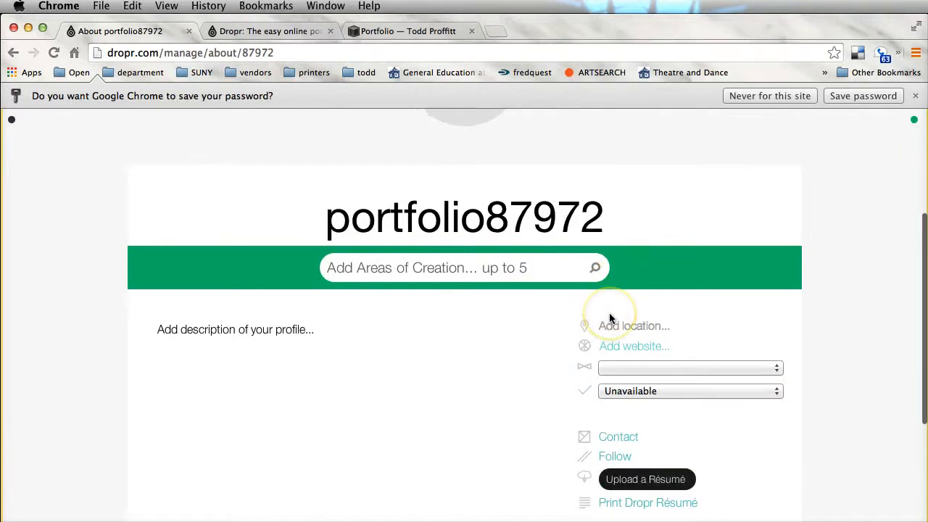
left_click_drag(606, 309, 147, 279)
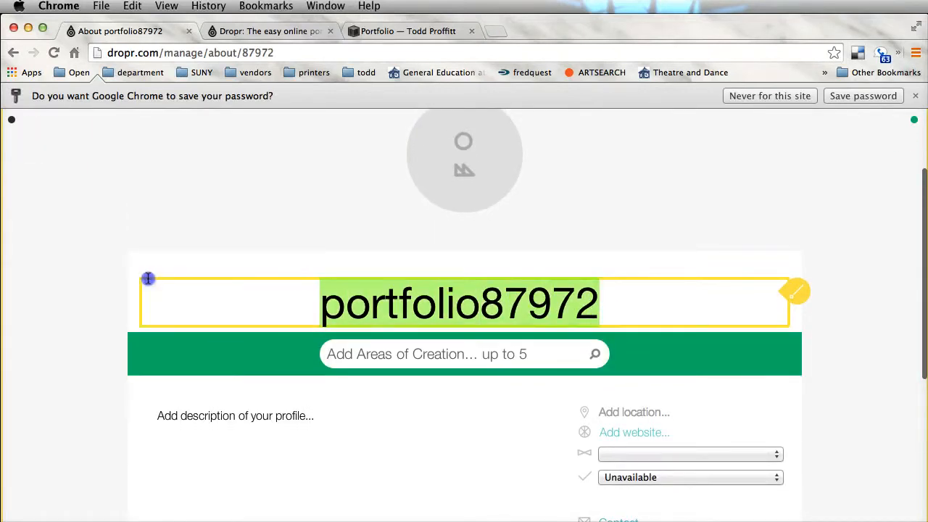
type("Todd ")
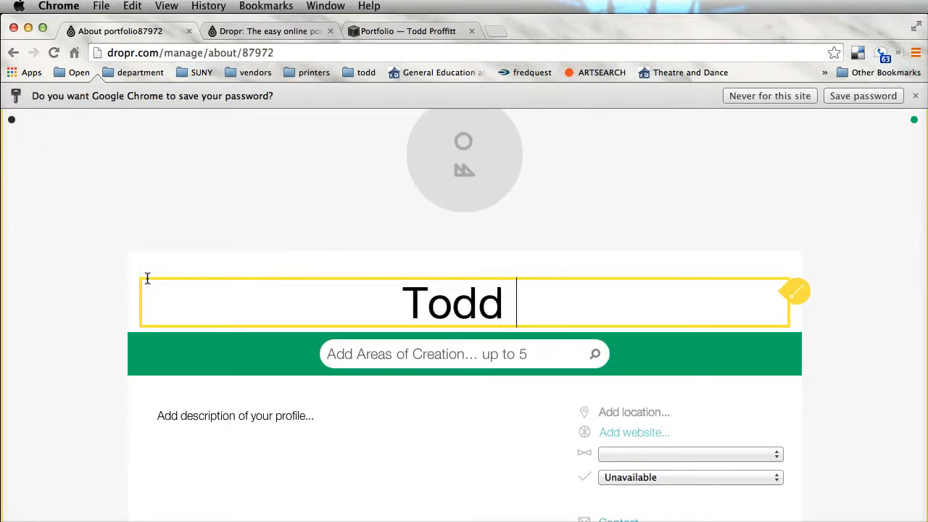
type("PROFFITT")
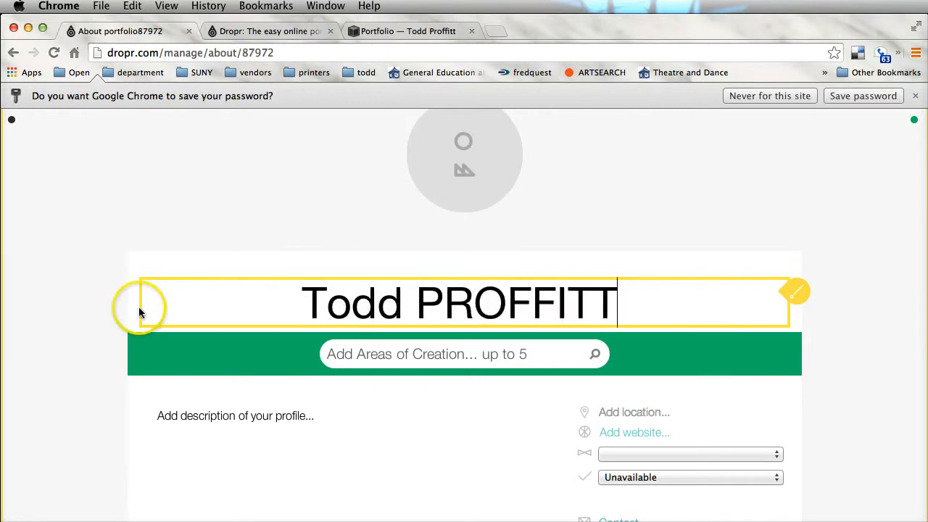
Replace the profile description placeholder with the biography copied from the owner's existing portfolio website
scroll(166, 307, "down", 3)
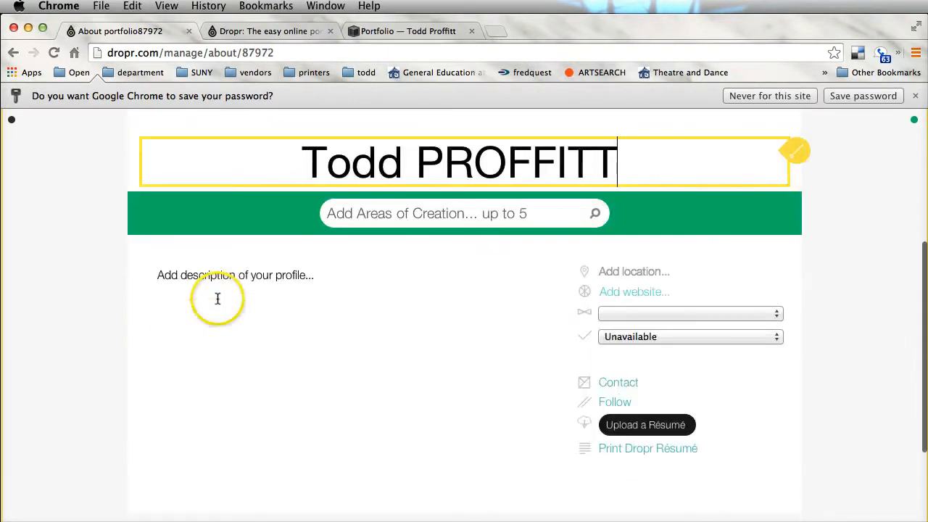
left_click(346, 270)
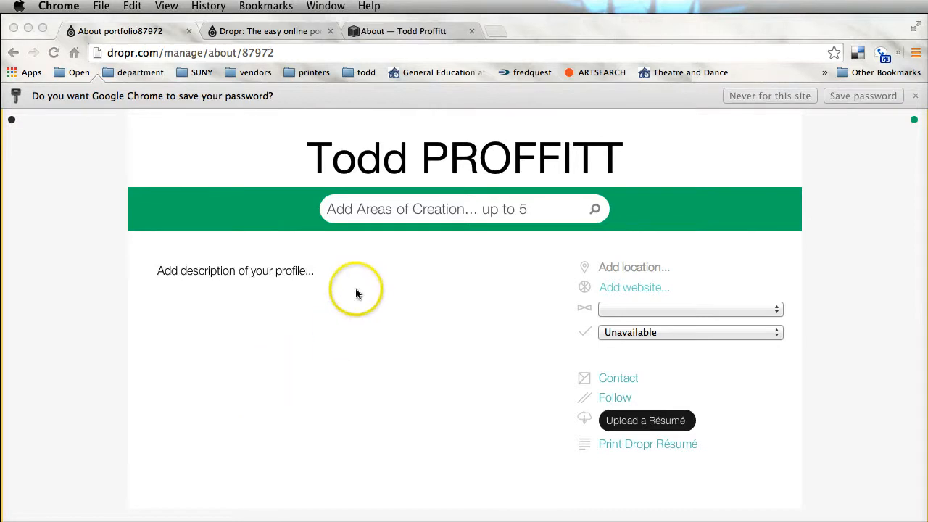
left_click(336, 274)
triple_click(266, 272)
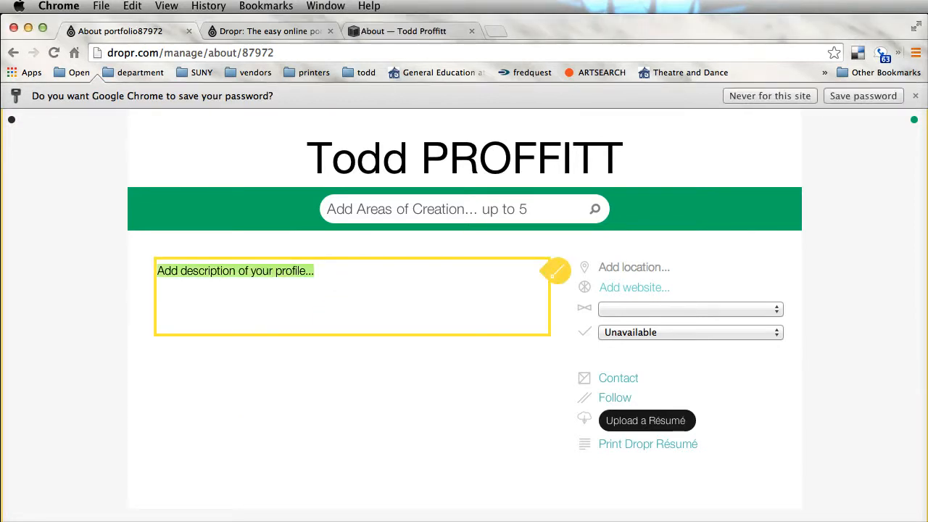
key("super+v")
scroll(155, 259, "up", 10)
scroll(231, 268, "up", 4)
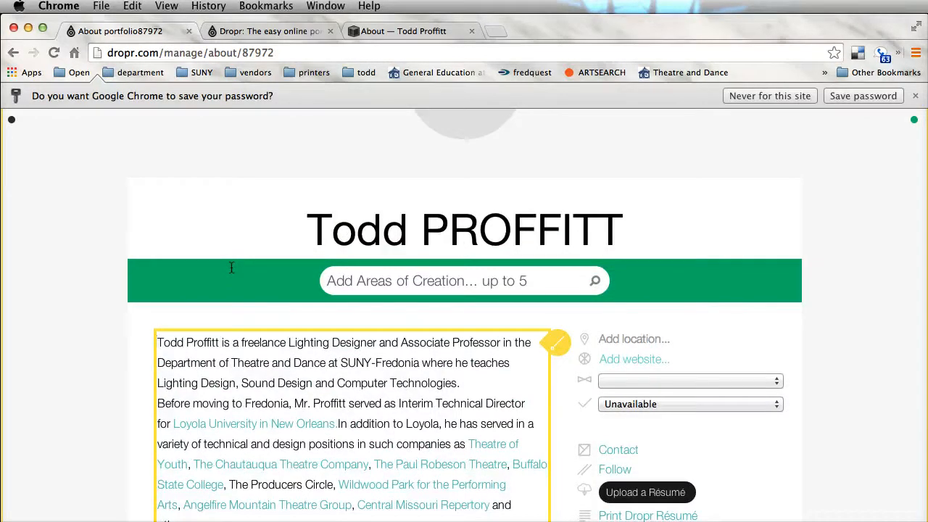
Fill in the profile's website field with the owner's personal website address
left_click(656, 338)
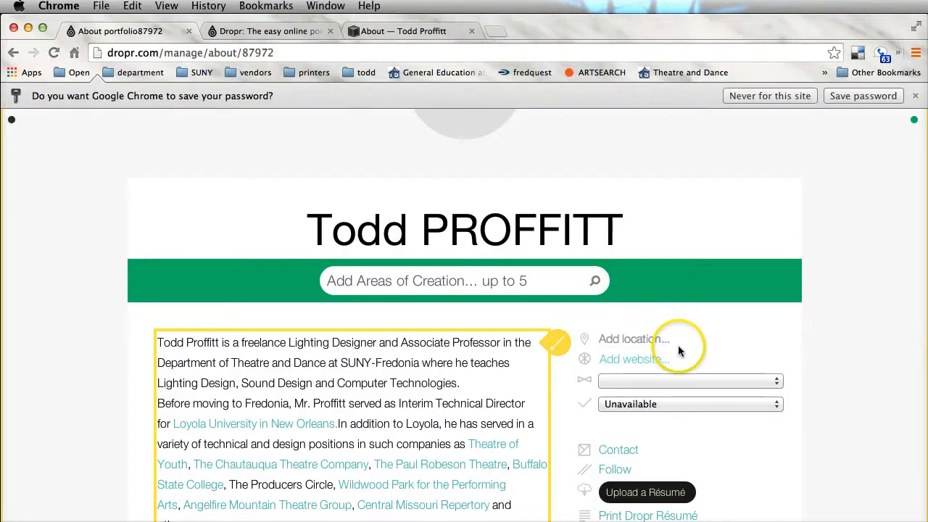
scroll(758, 345, "down", 1)
scroll(758, 345, "down", 1)
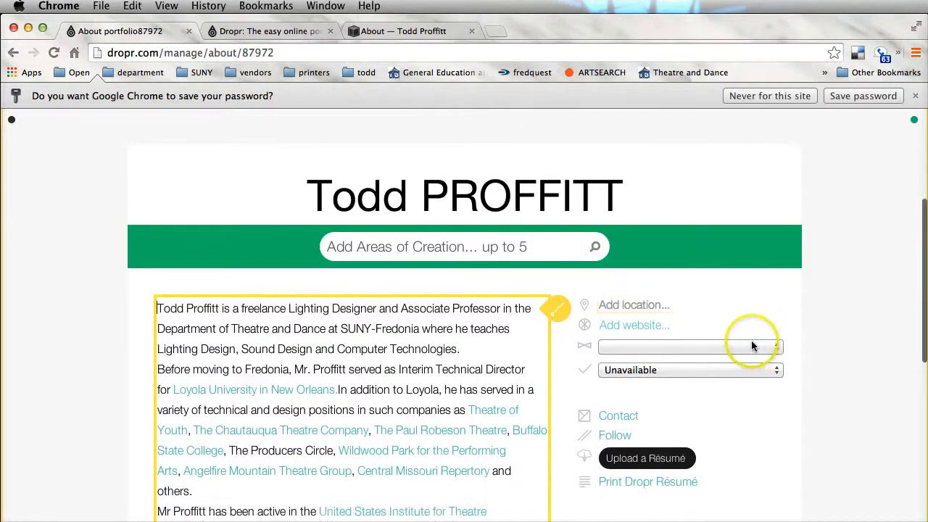
left_click(651, 329)
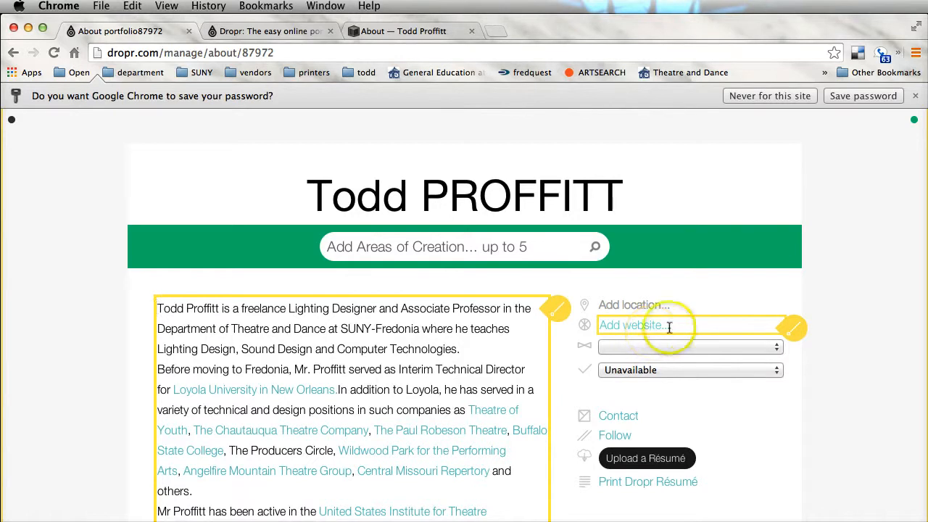
left_click(674, 326)
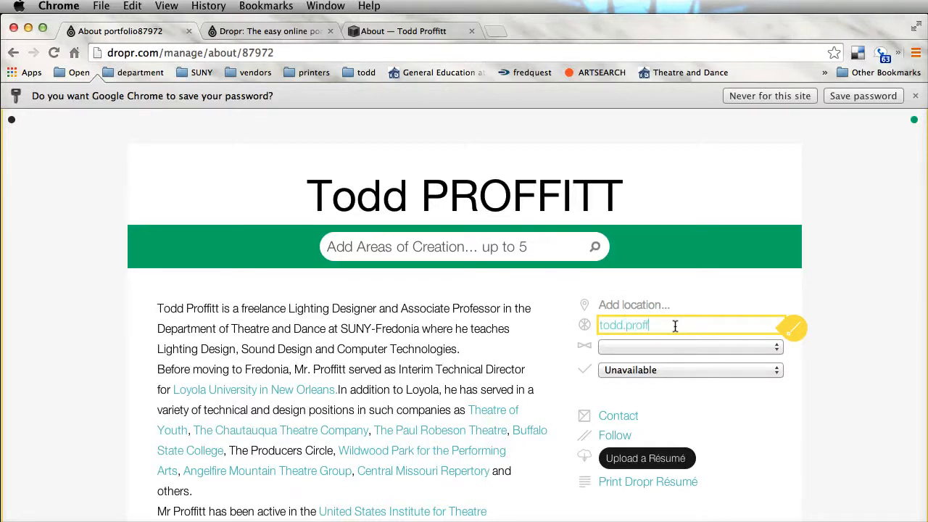
Set the profile's employment status to Freelancer and the availability to Available
left_click(712, 350)
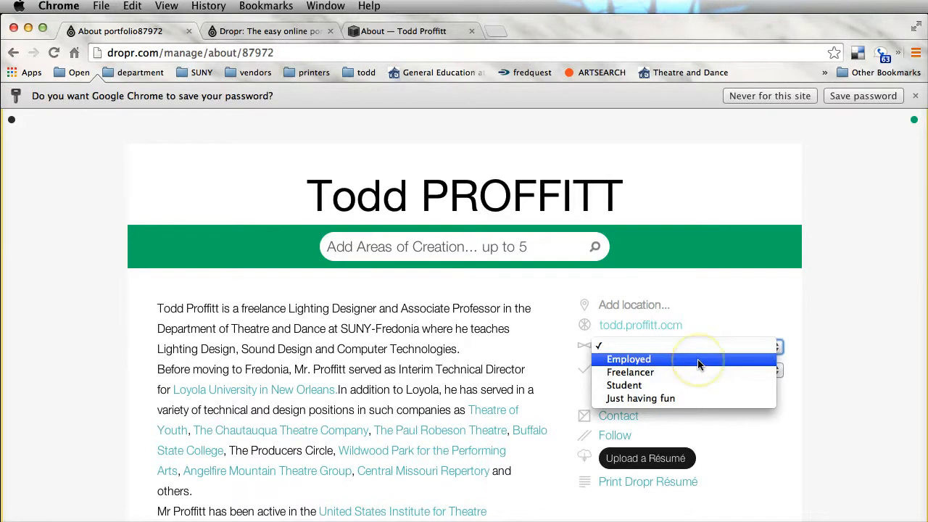
key("Down")
key("Down")
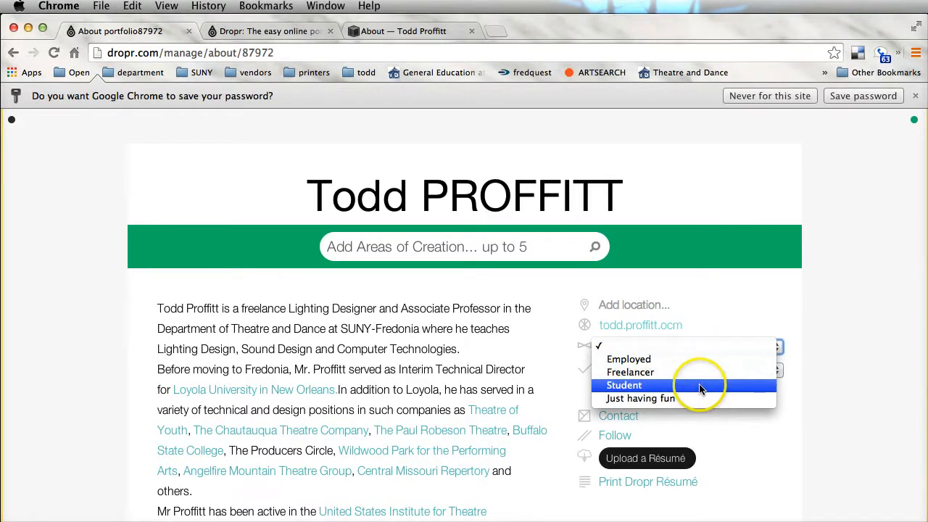
left_click(689, 371)
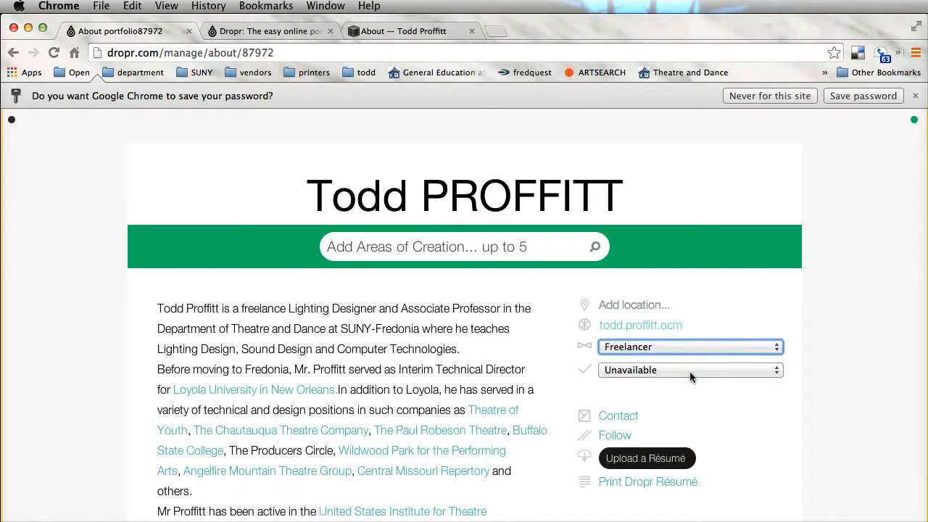
left_click(692, 367)
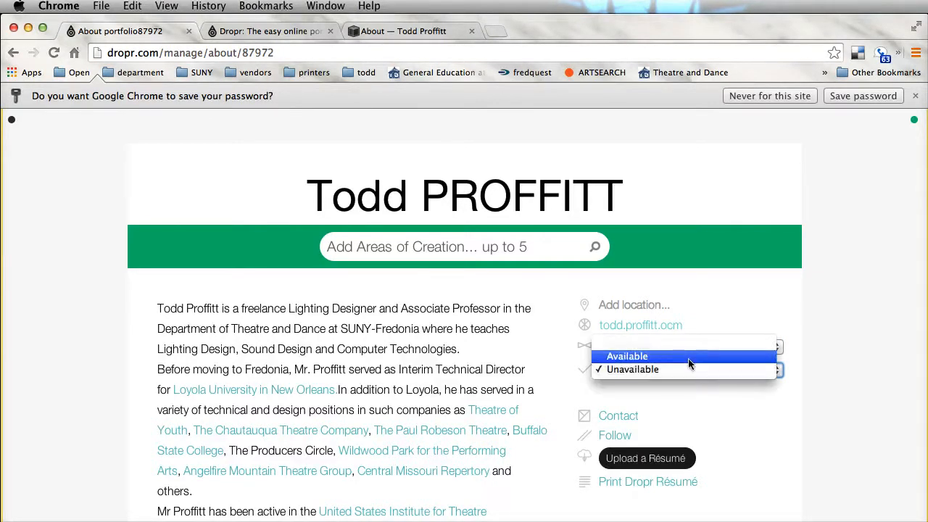
left_click(687, 357)
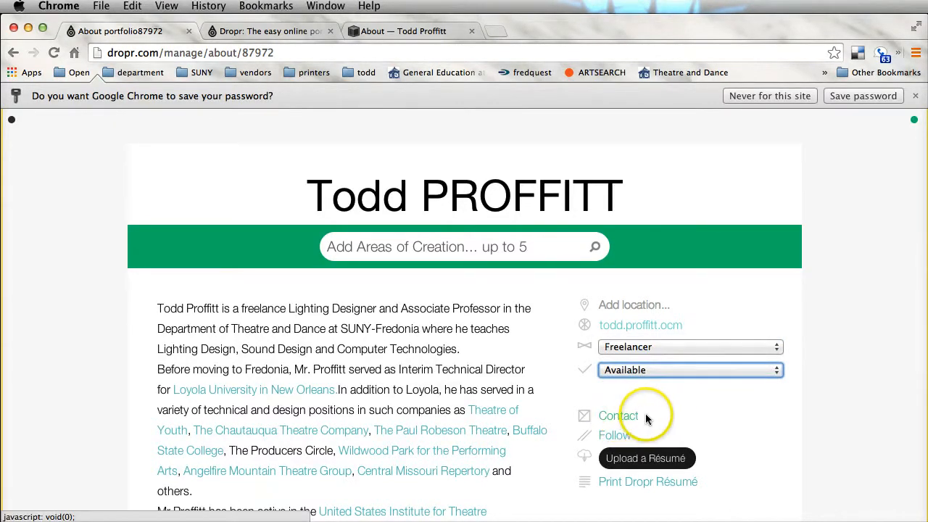
Open the profile's contact message form to view it and close it without sending a message
scroll(645, 413, "down", 3)
left_click(618, 332)
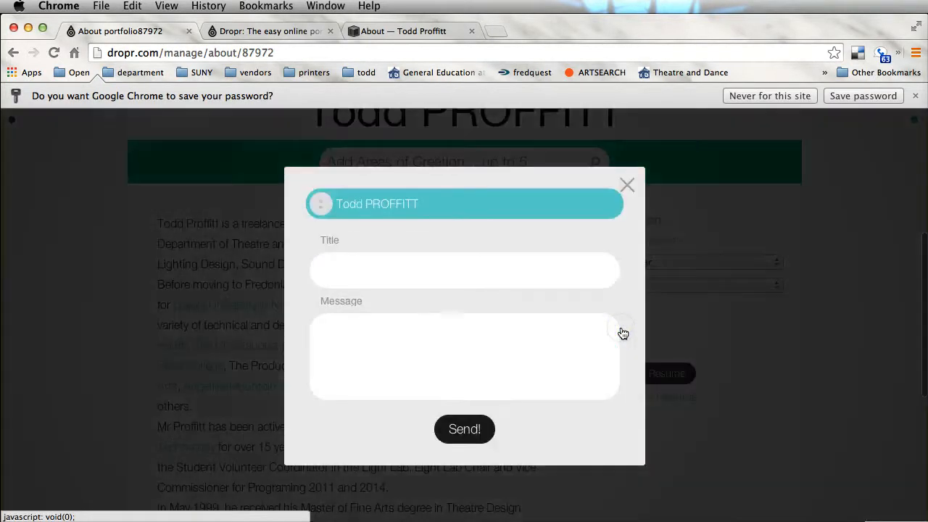
left_click(627, 187)
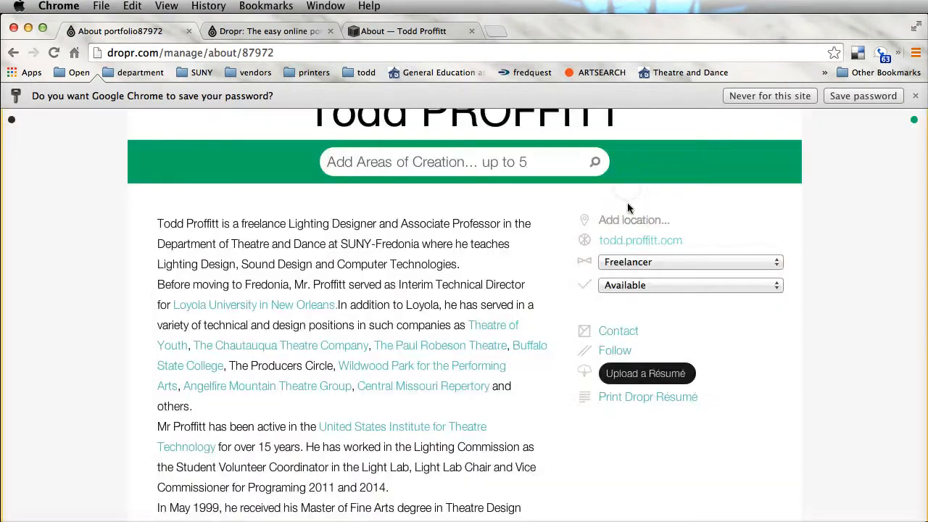
scroll(592, 234, "up", 3)
scroll(592, 235, "down", 2)
scroll(592, 236, "down", 1)
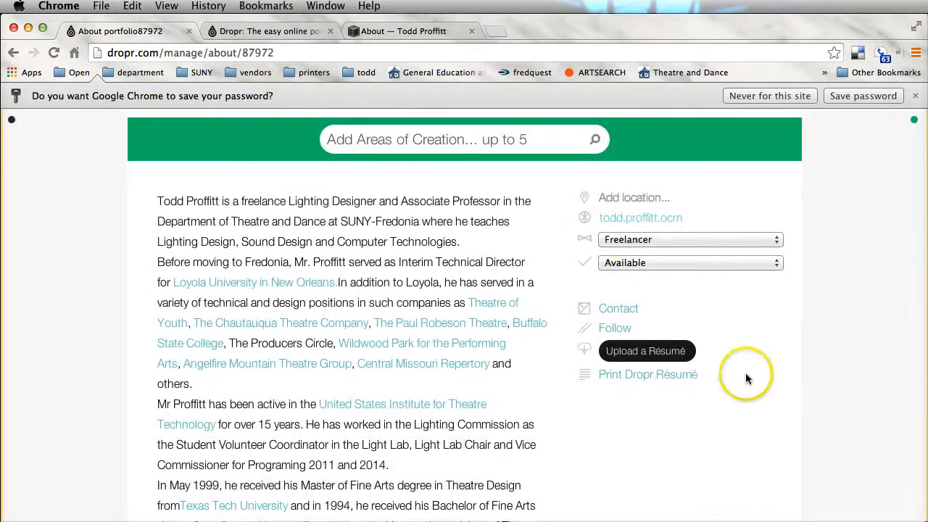
Upload tplds14.pdf from the resmue folder inside Dropbox's Bio and headshot resmue folder as the profile résumé
left_click(653, 352)
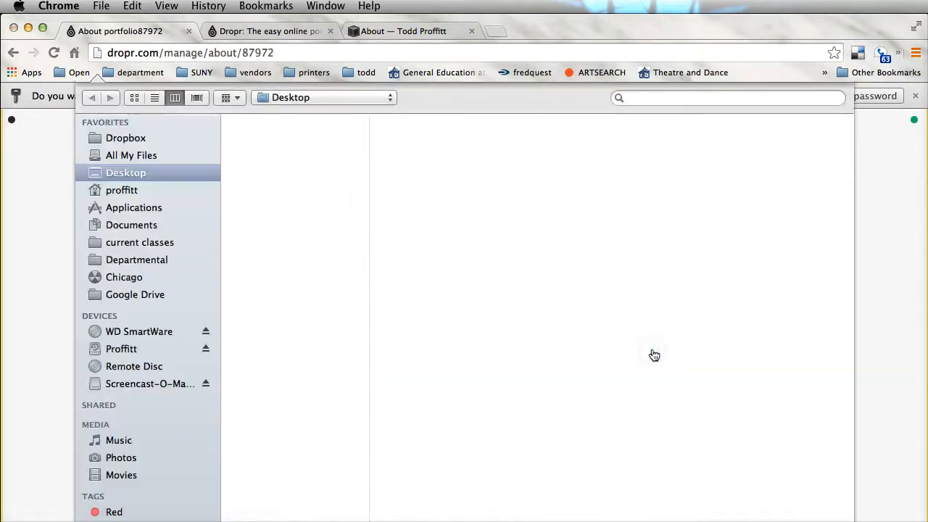
left_click(116, 138)
left_click(299, 172)
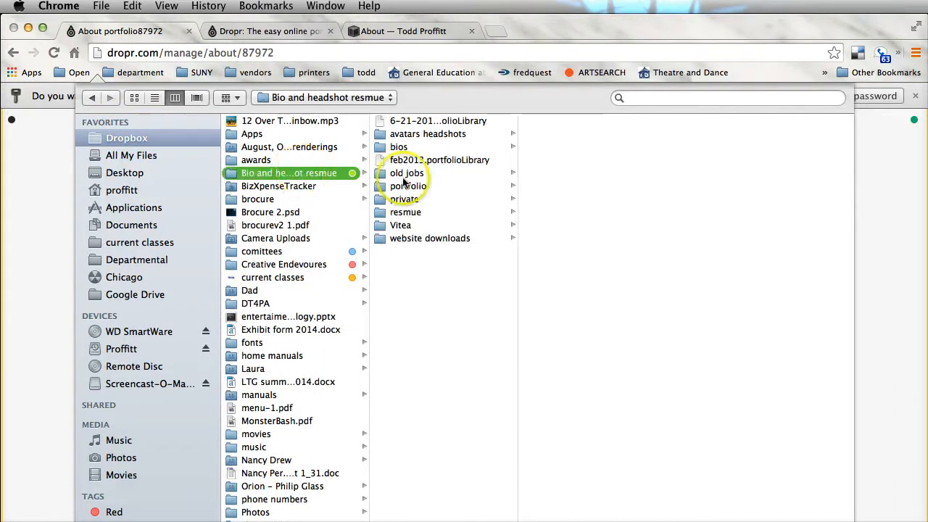
left_click(404, 225)
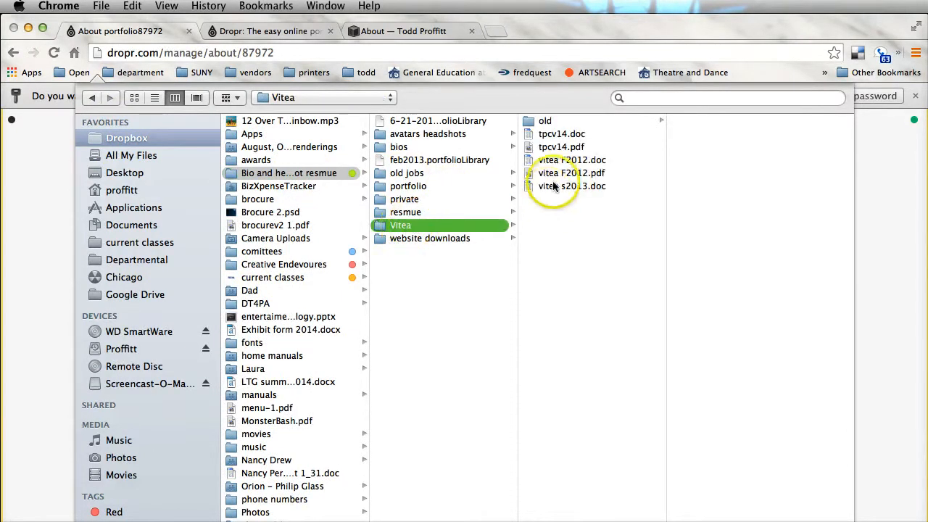
left_click(403, 212)
left_click(559, 474)
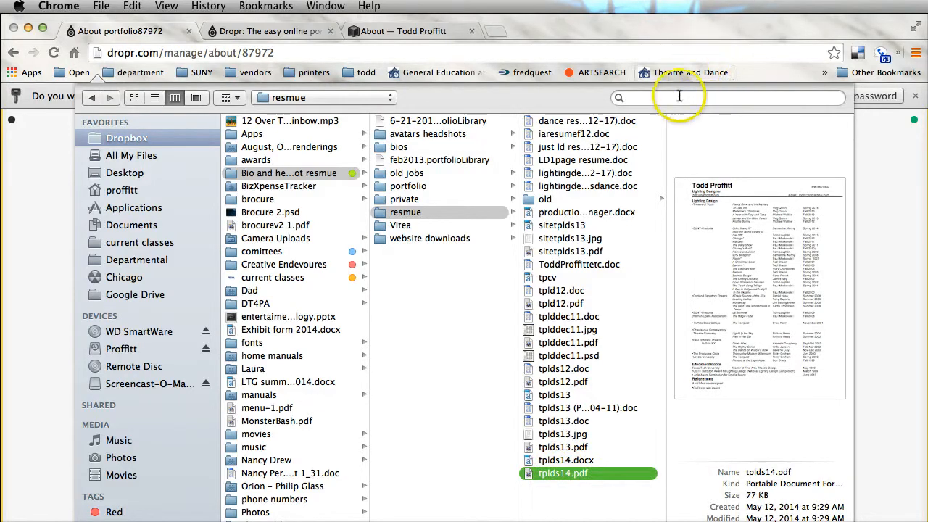
key("Return")
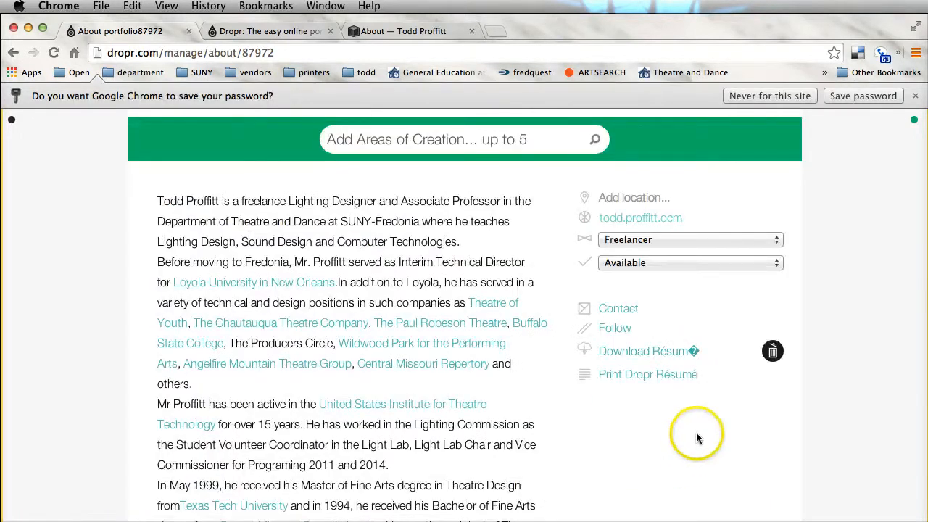
Review the About page and view the Contact form, closing it without sending a message
scroll(696, 438, "down", 5)
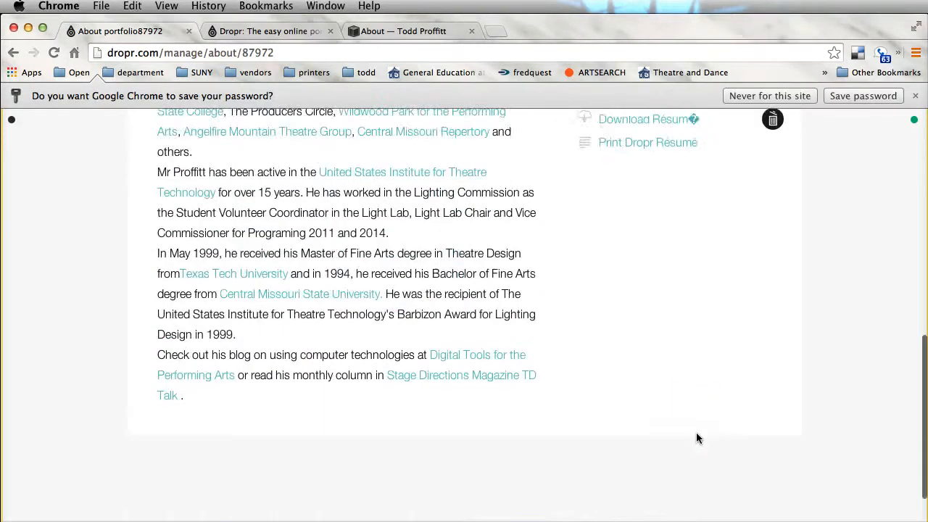
scroll(695, 438, "up", 10)
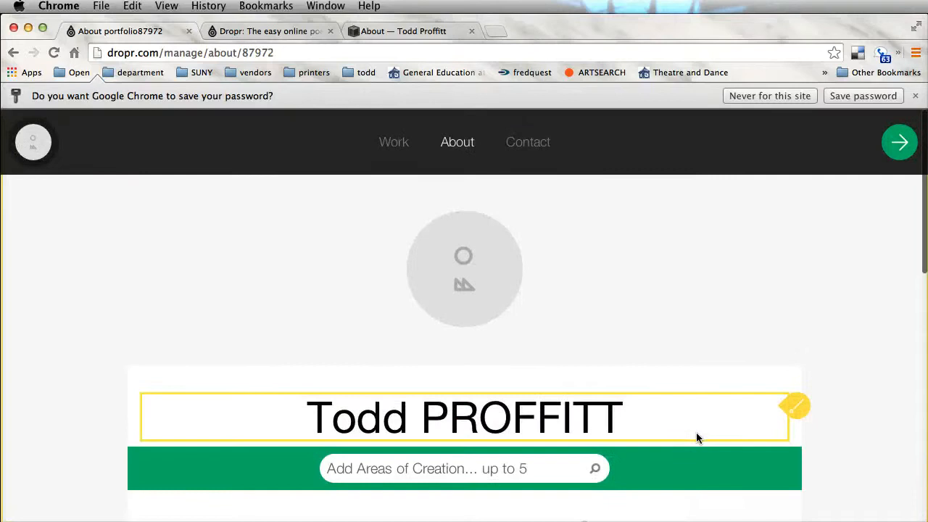
left_click(529, 144)
left_click(627, 186)
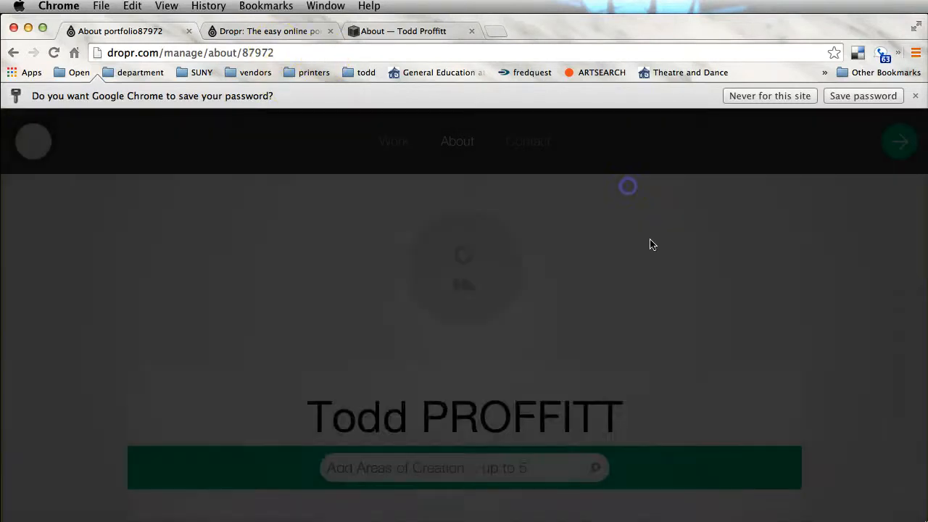
scroll(669, 290, "down", 3)
scroll(659, 293, "up", 3)
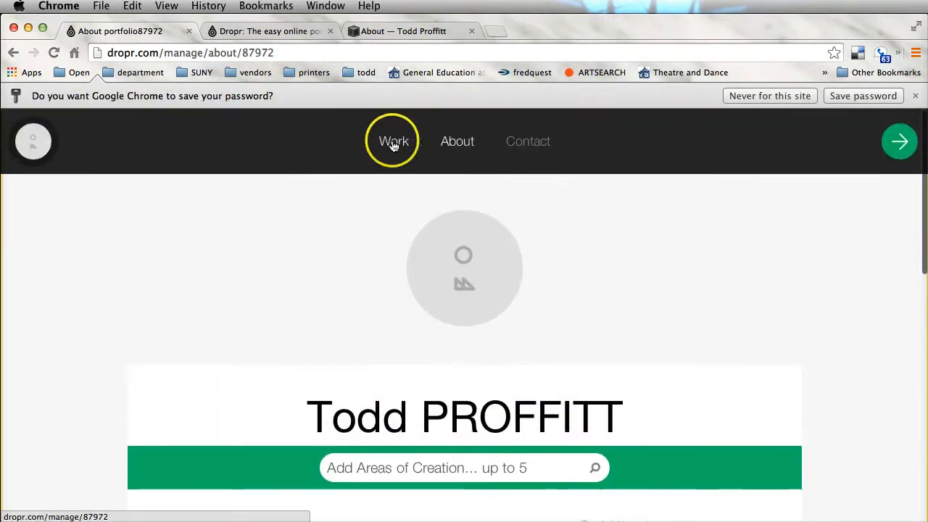
Return to the portfolio's Work page and add a new project to the Work section
left_click(393, 143)
scroll(481, 269, "down", 2)
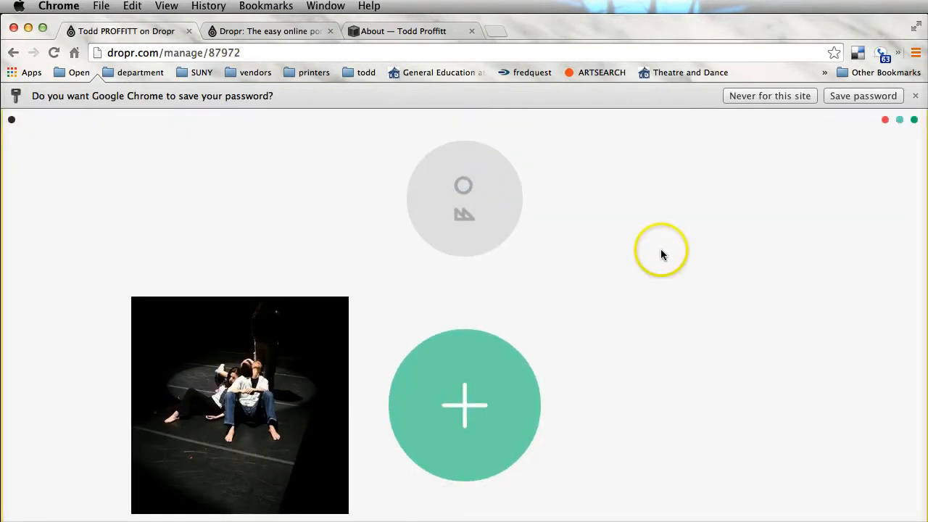
scroll(645, 247, "left", 1)
scroll(531, 372, "down", 4)
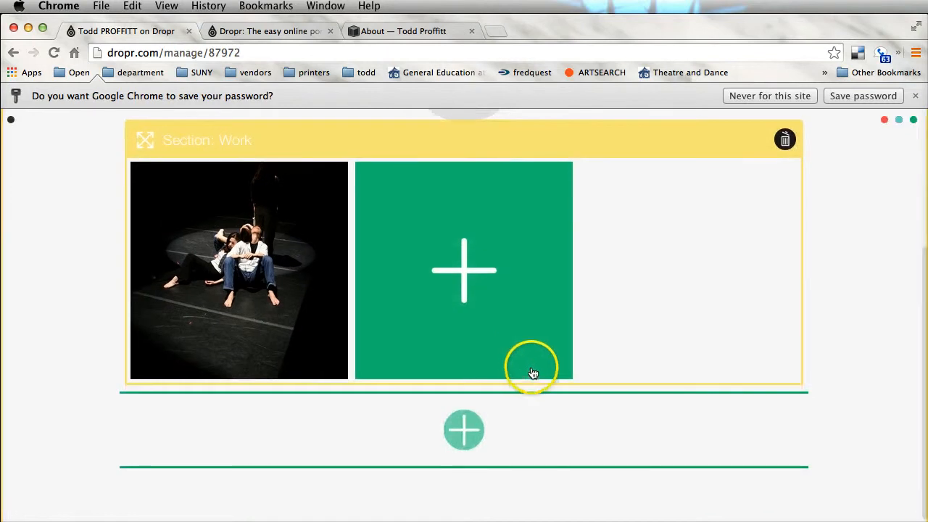
left_click(464, 271)
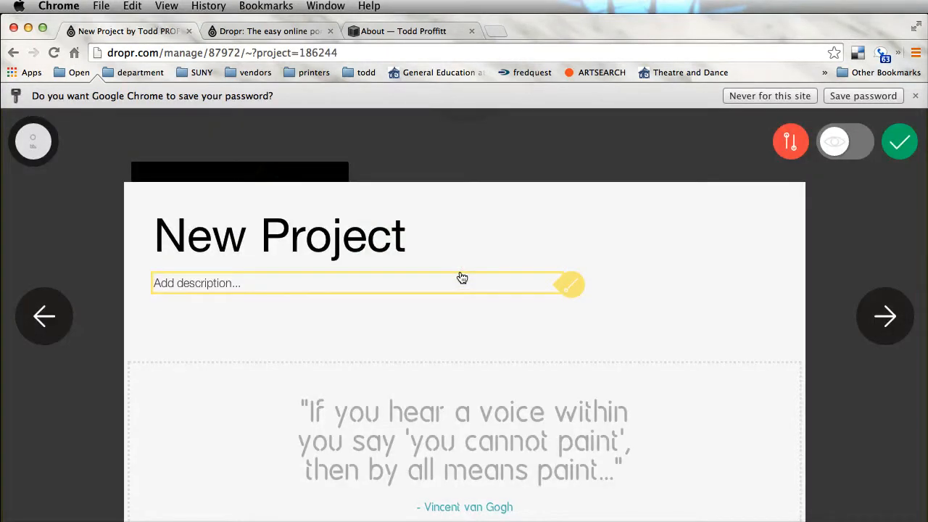
Replace the new project's placeholder title with "Flea in Her Ear"
left_click(394, 256)
left_click_drag(410, 233, 59, 223)
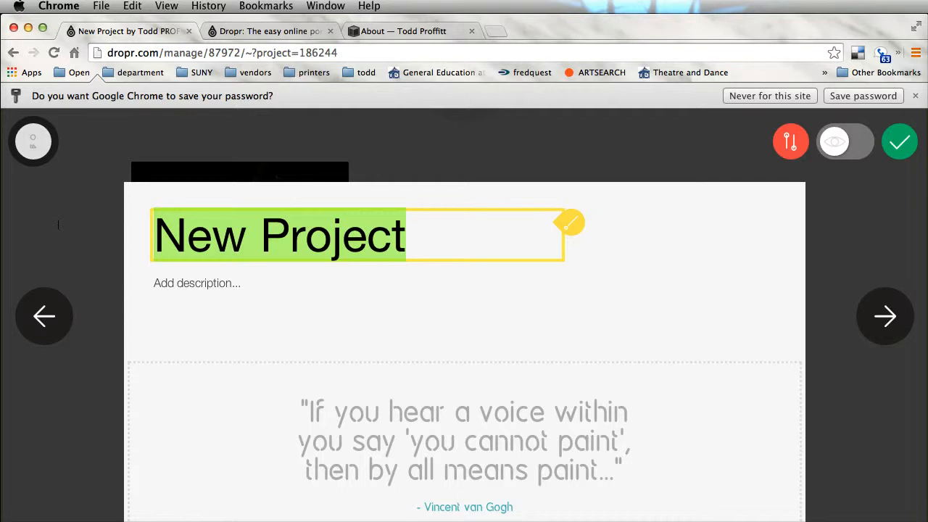
type("G")
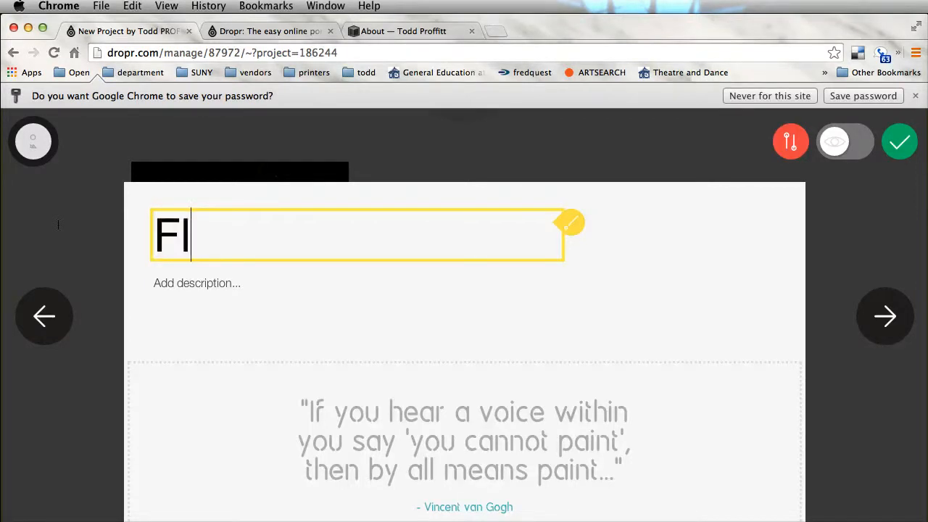
type("lea in Here")
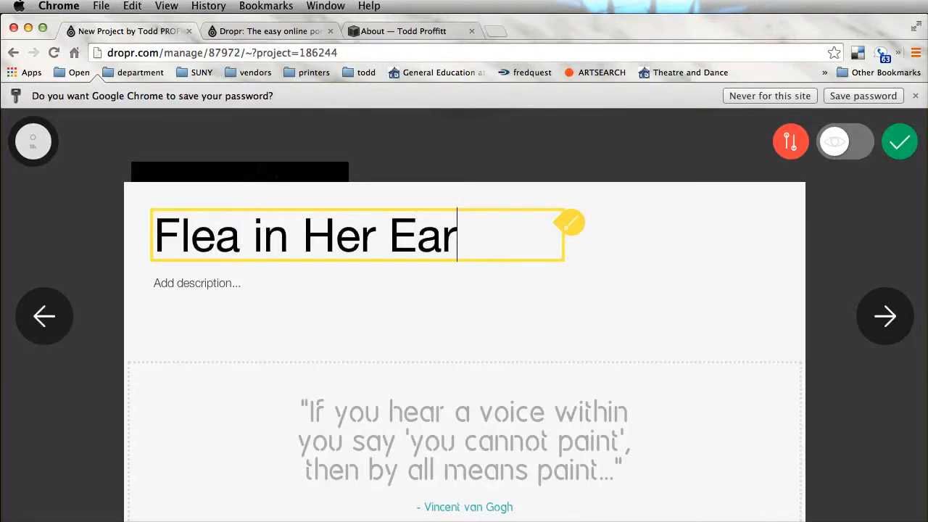
Add DSCN2784.JPG, DSCN2792.JPG and DSCN2798.JPG from the Flea in her ear folder to the project and move the Finder window aside
left_click_drag(927, 319, 729, 243)
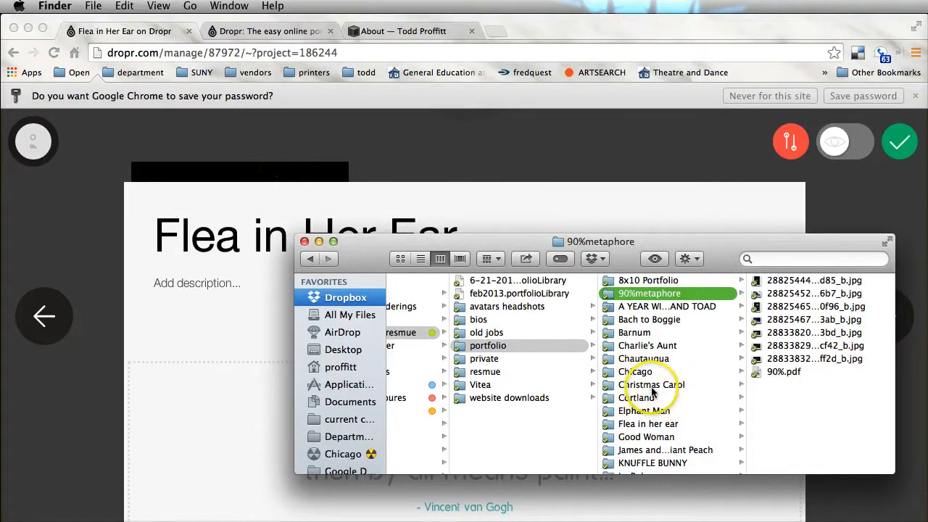
scroll(651, 391, "down", 2)
left_click(653, 403)
left_click(787, 282)
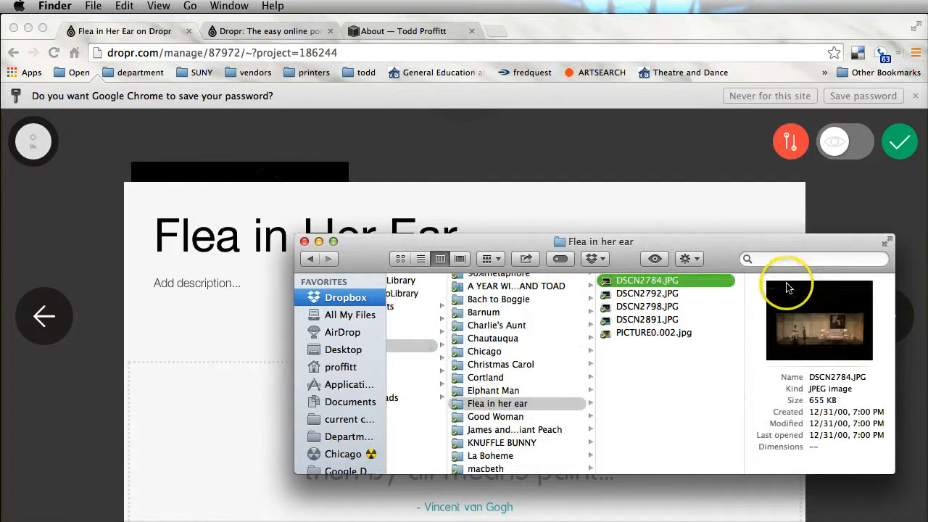
left_click(649, 311, "shift")
left_click_drag(650, 310, 252, 394)
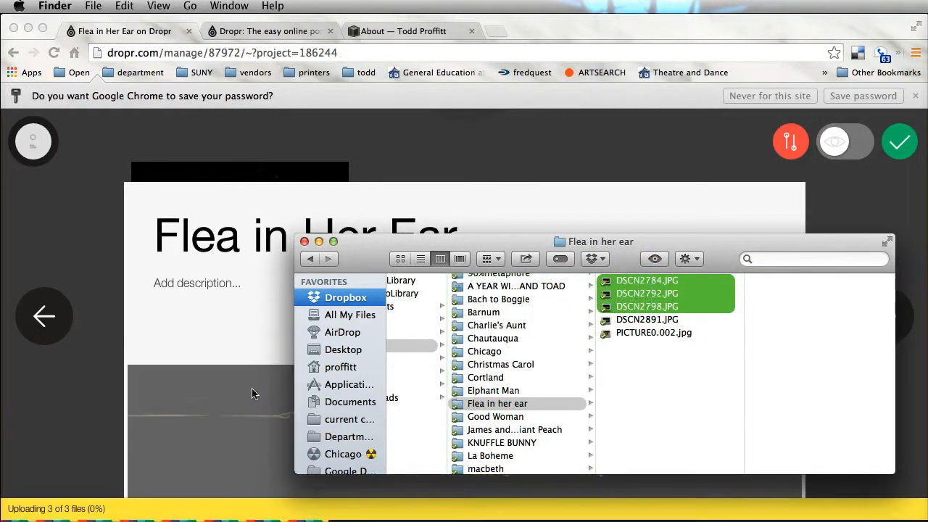
left_click_drag(424, 235, 927, 216)
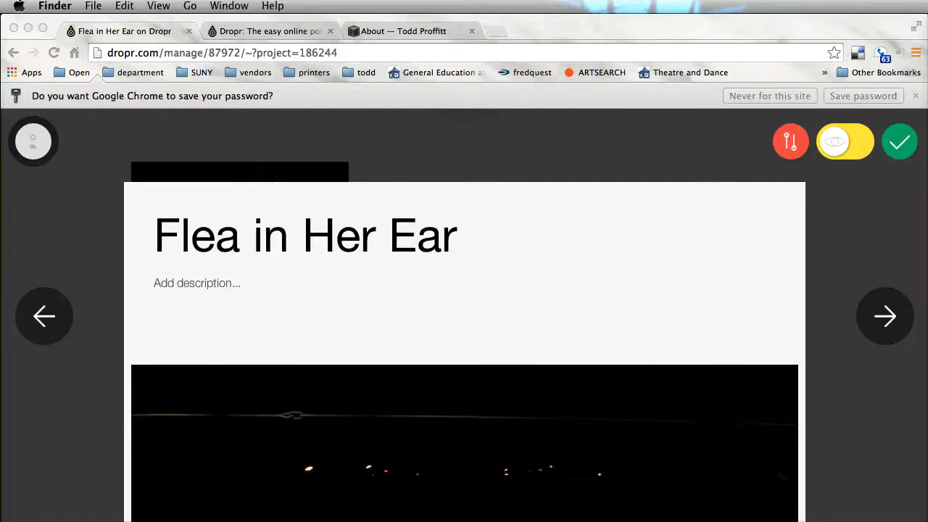
Publish the Flea in Her Ear project and finish editing it to return to the Work page
left_click(832, 145)
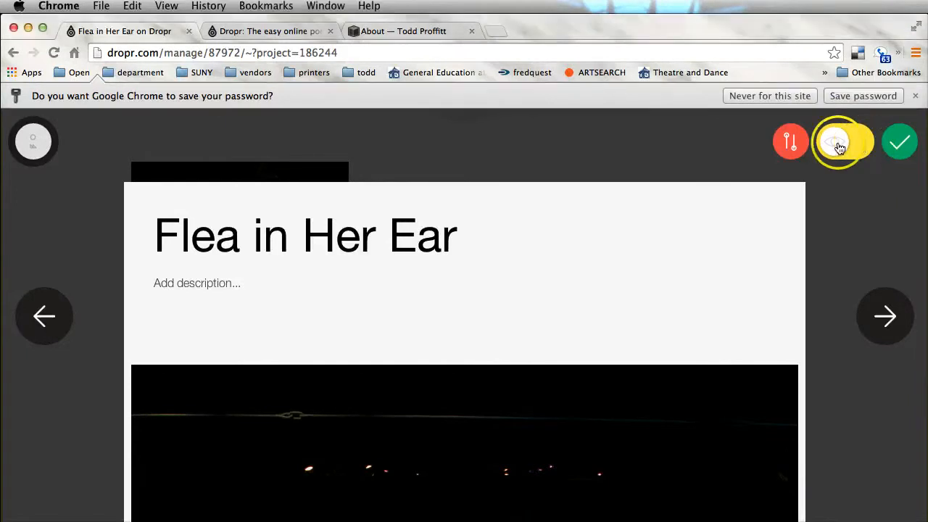
left_click(832, 145)
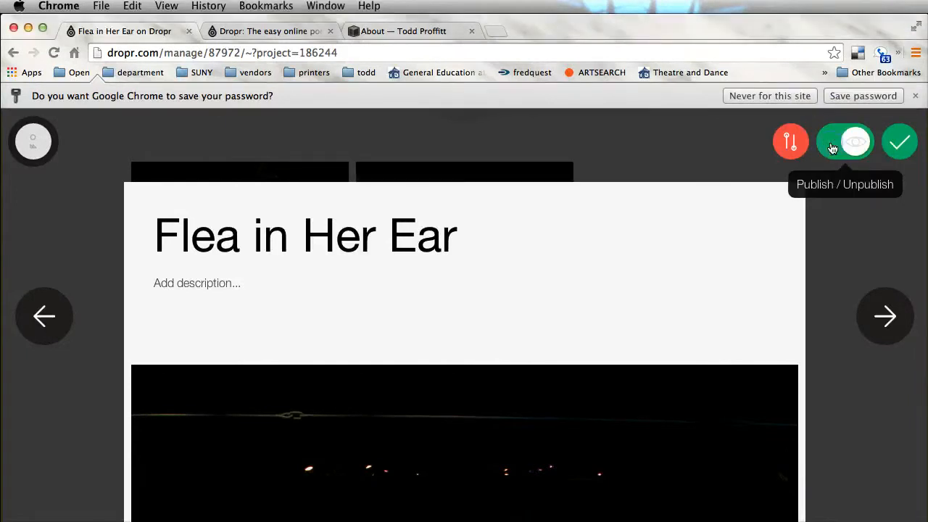
left_click(899, 142)
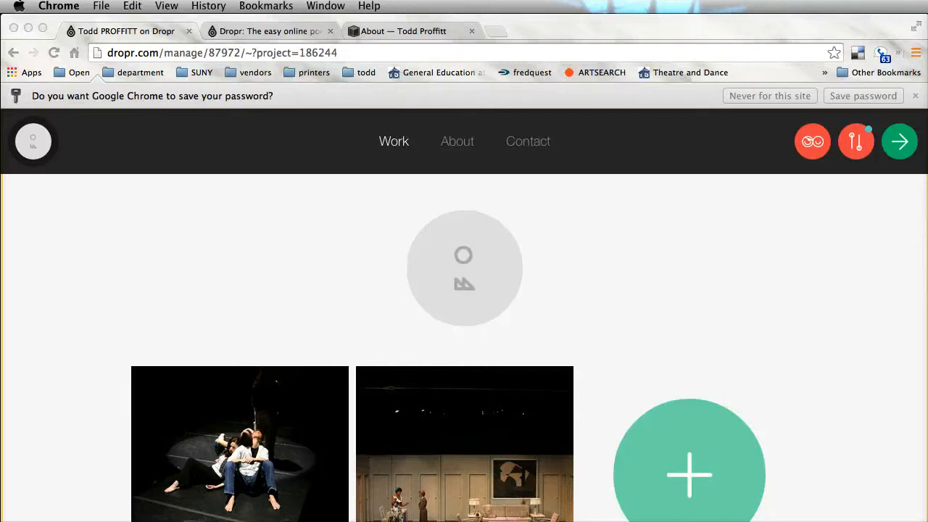
Open the portfolio settings and change the owner's surname in the portfolio name from all capitals to normal capitalization
left_click(858, 148)
left_click(857, 148)
left_click(814, 241)
left_click(772, 294)
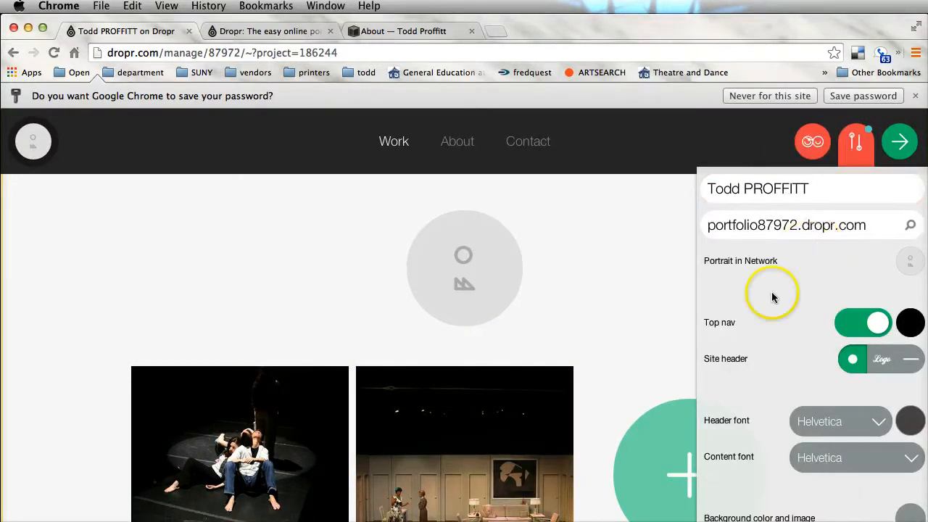
left_click(834, 192)
left_click_drag(816, 188, 752, 189)
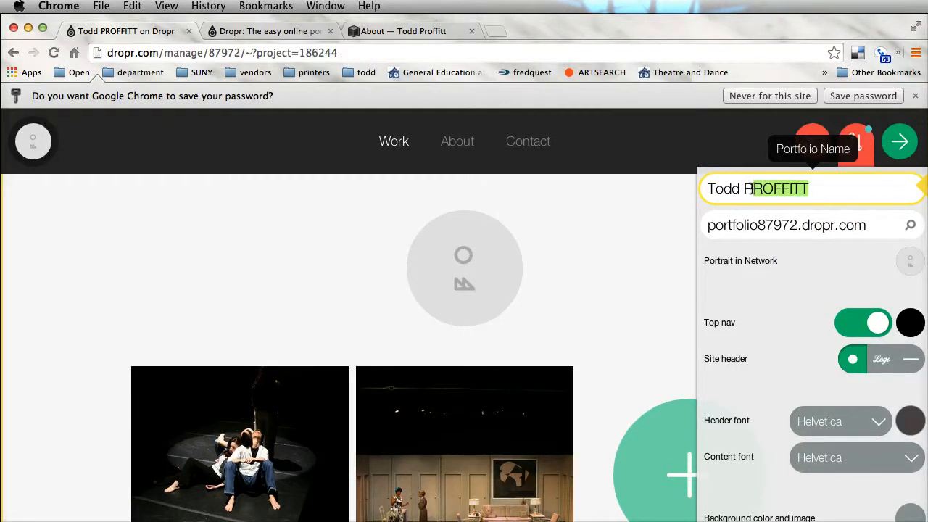
type("roffitt")
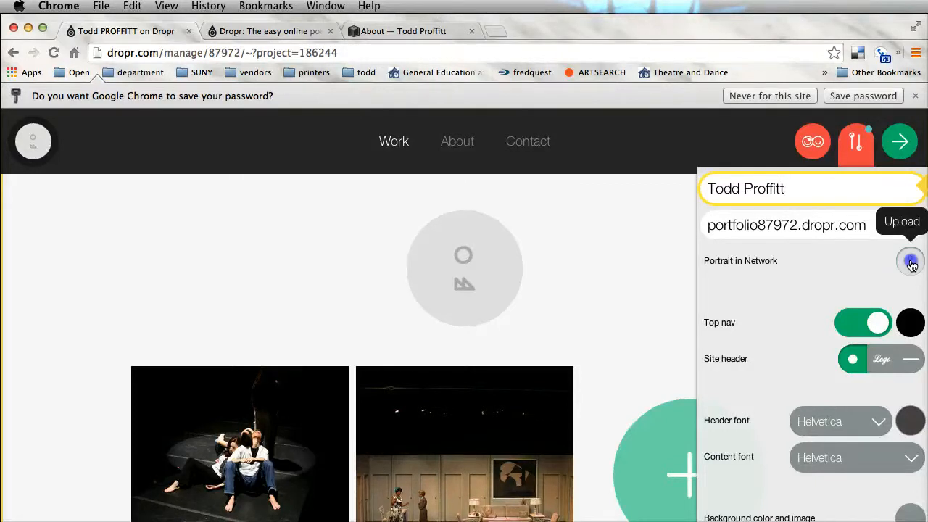
Upload tp.jpg from the avatars headshots folder as the portfolio's network portrait
left_click(910, 264)
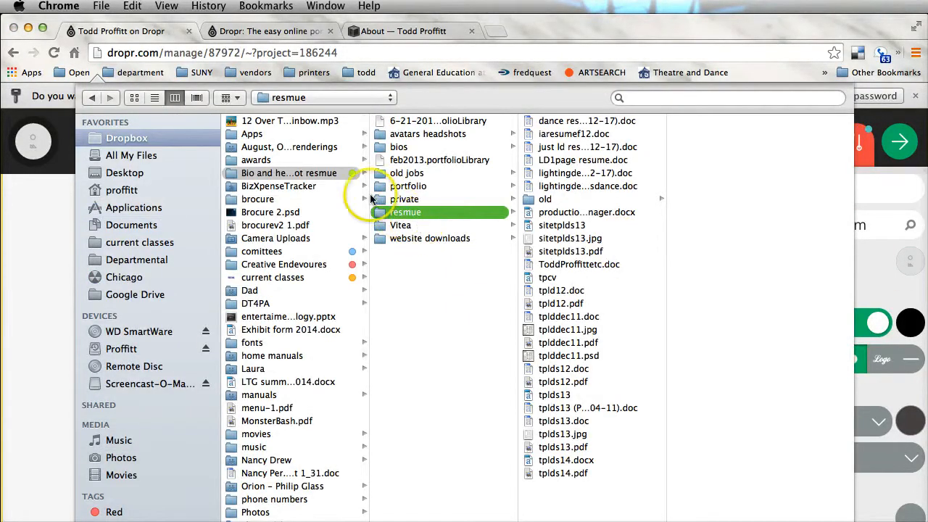
left_click(319, 173)
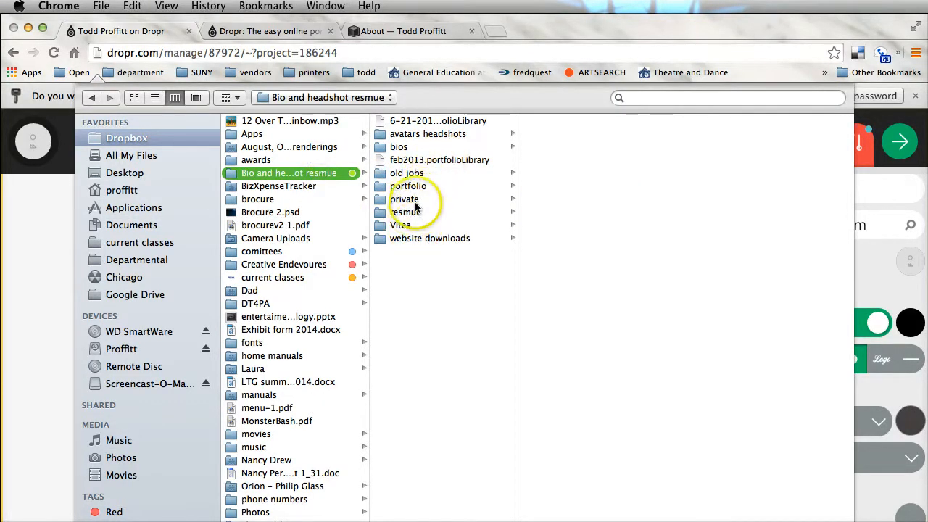
left_click(412, 134)
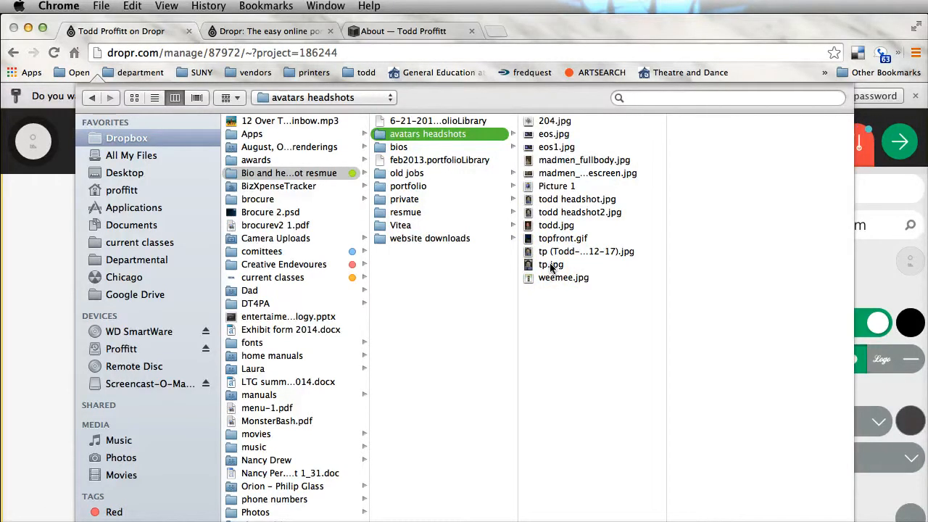
left_click(549, 265)
key("Return")
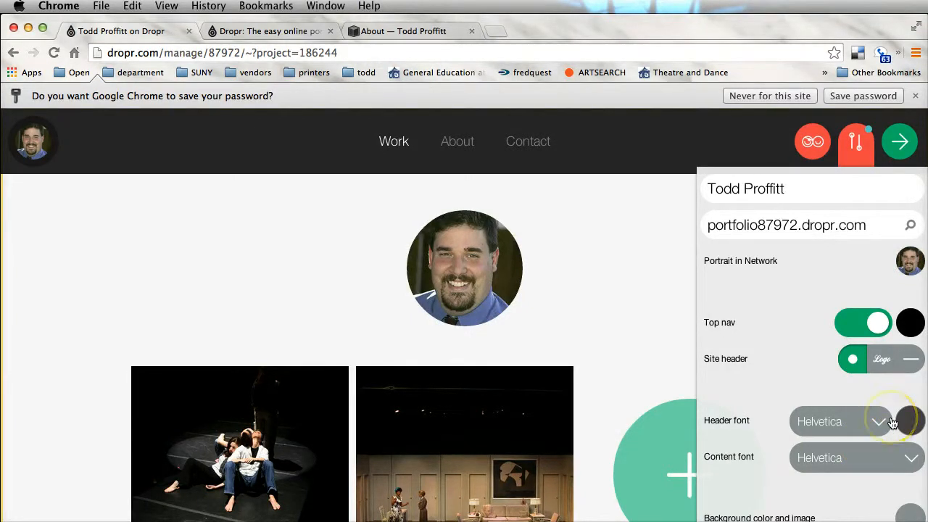
Switch the site header to Title and set the header font to Gafata
left_click(908, 362)
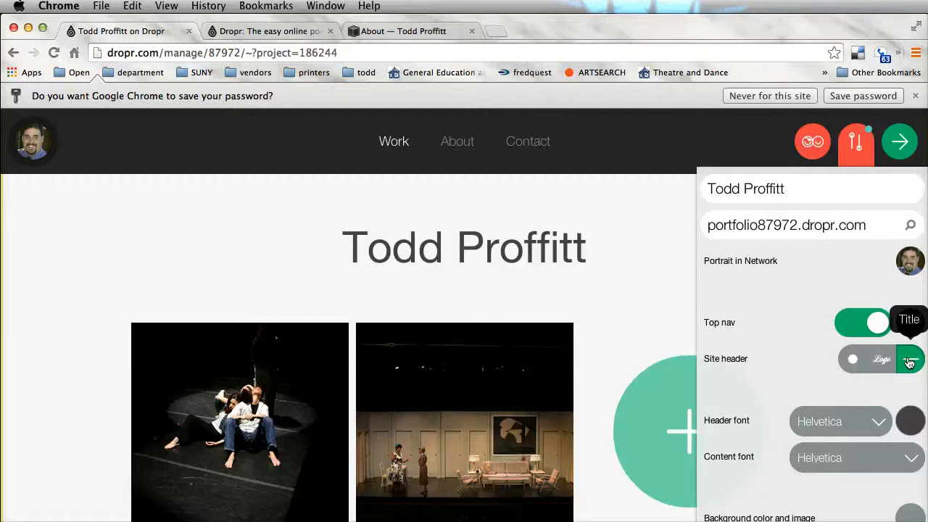
left_click(878, 421)
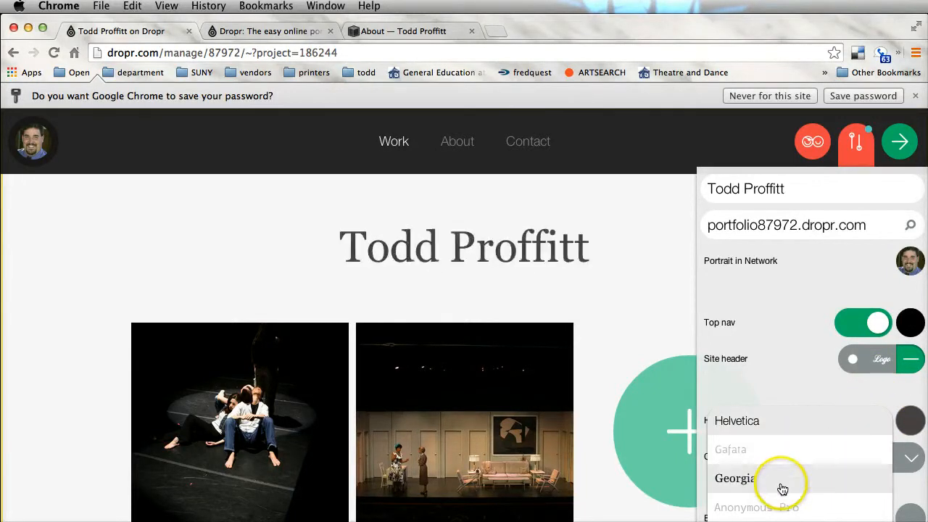
scroll(786, 476, "down", 2)
scroll(788, 477, "down", 3)
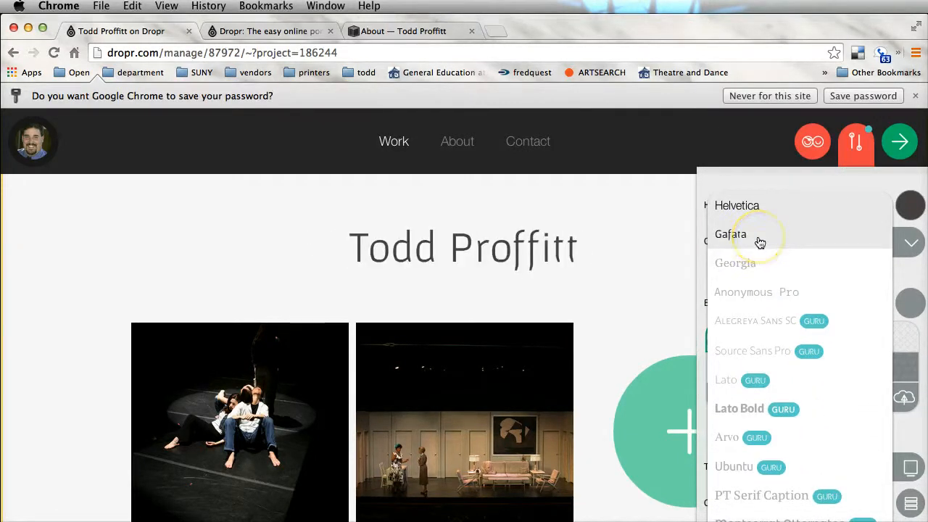
left_click(761, 242)
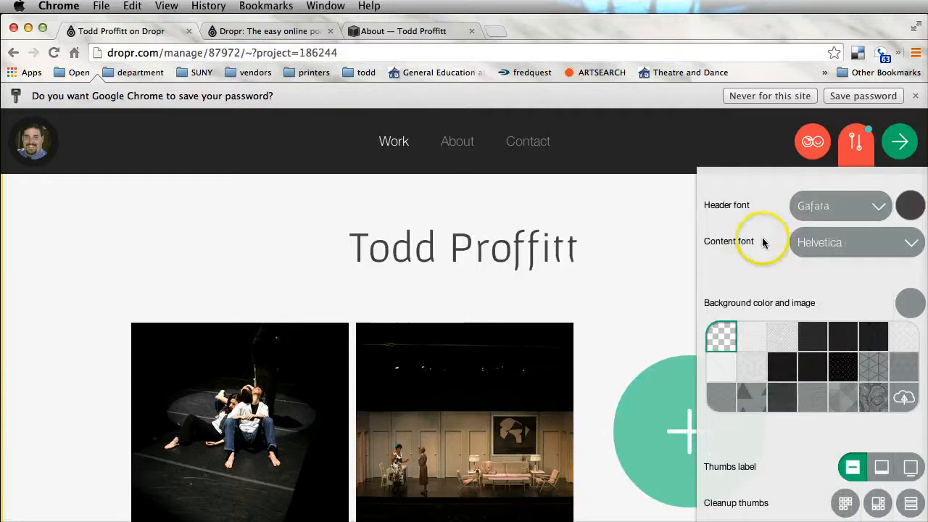
Set the content font to Gafata so that it matches the header font
left_click(866, 242)
scroll(877, 331, "down", 5)
scroll(877, 332, "down", 10)
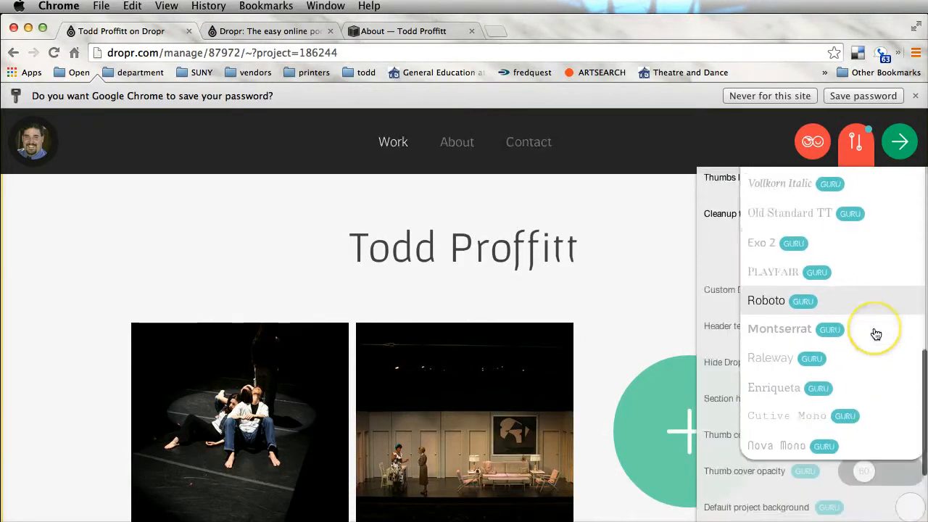
scroll(876, 333, "up", 15)
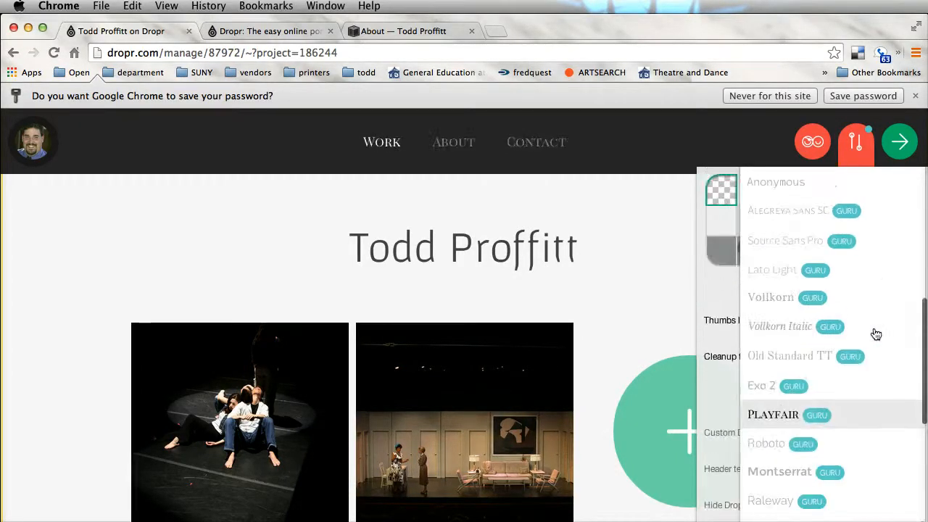
left_click(740, 314)
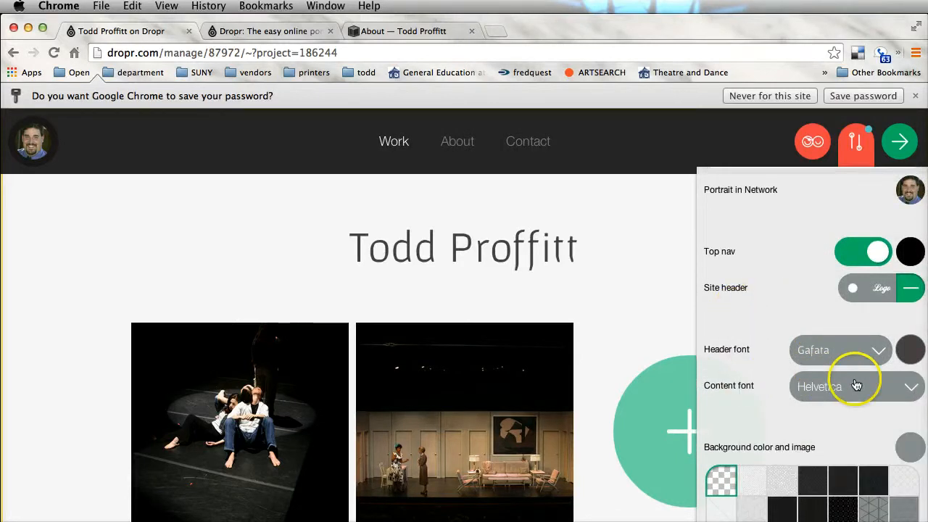
left_click(799, 381)
left_click(769, 454)
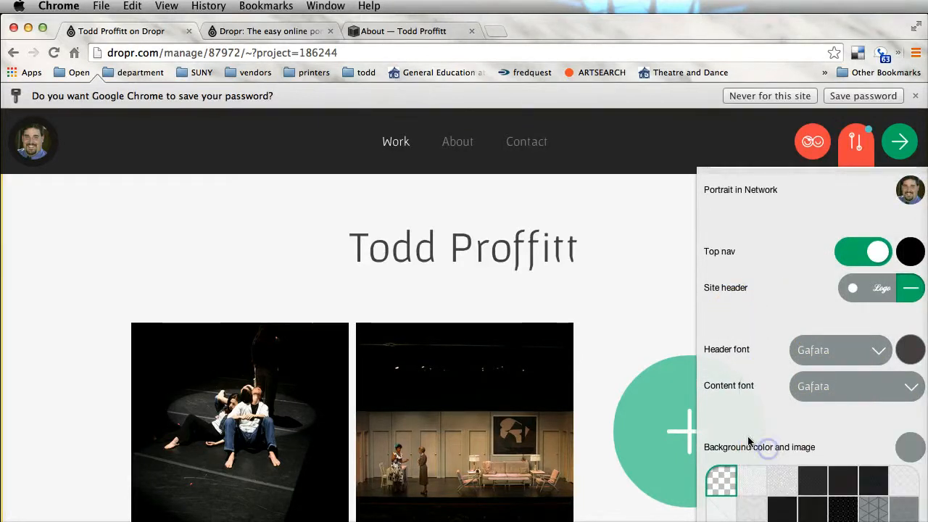
Try several background textures and apply the light pattern at the end of the first swatch row
scroll(837, 410, "down", 5)
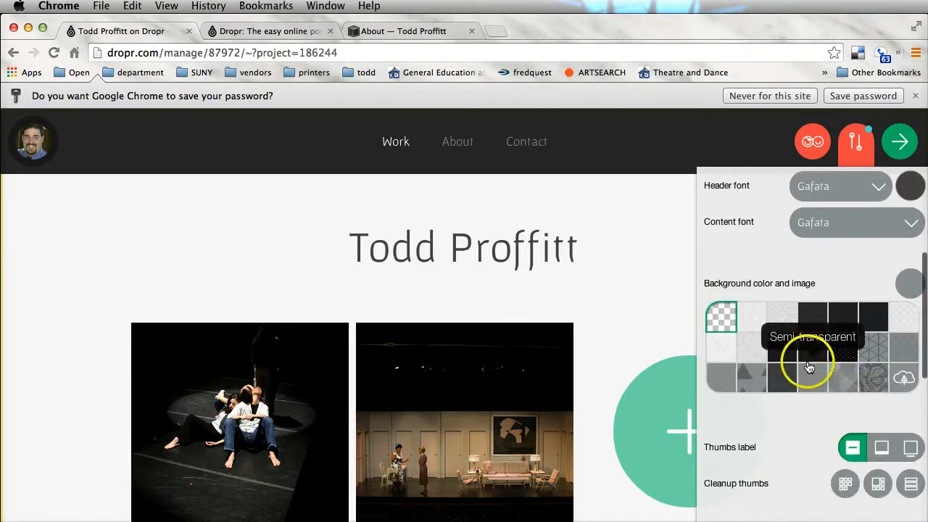
left_click(750, 322)
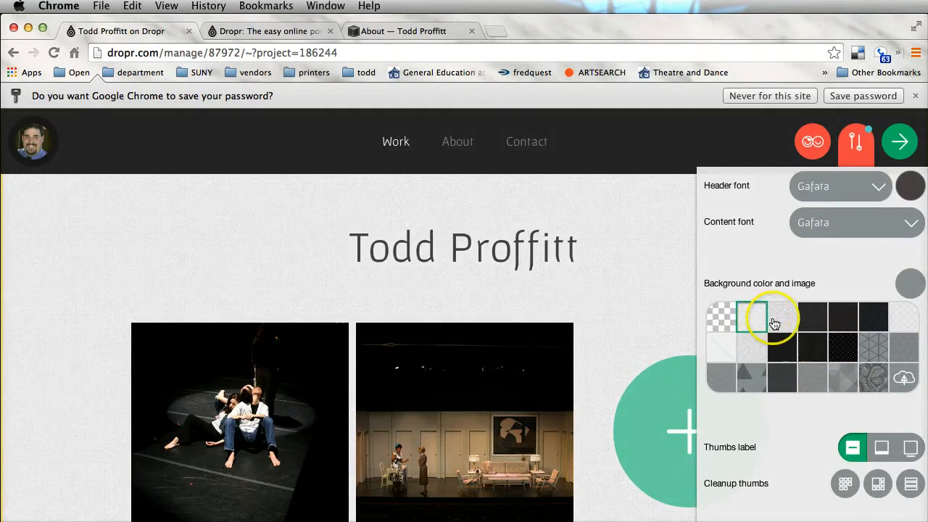
left_click(782, 317)
left_click(903, 342)
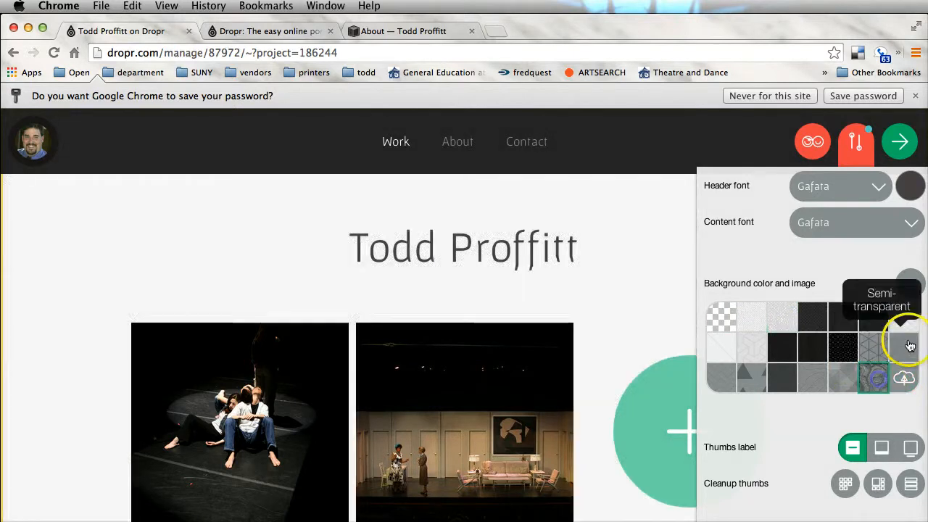
left_click(874, 322)
left_click(899, 318)
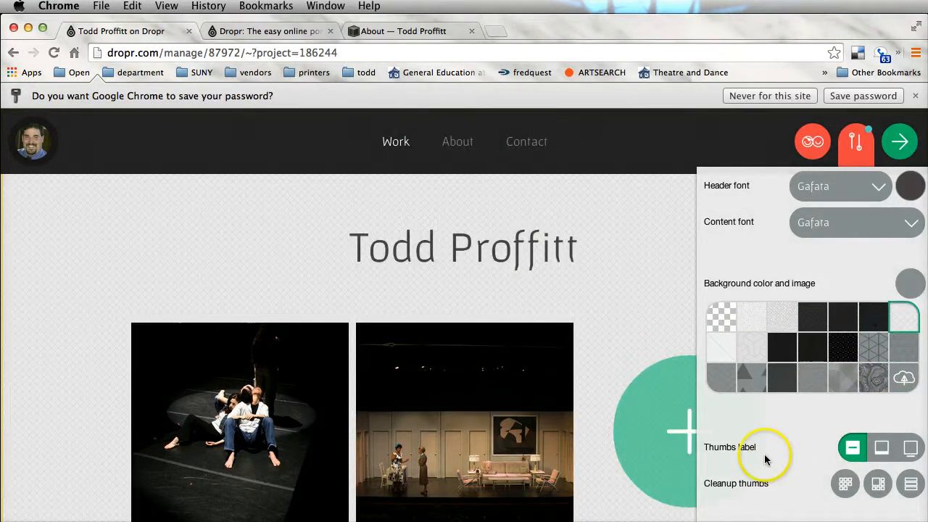
Turn the top navigation bar off and back on
scroll(818, 283, "up", 5)
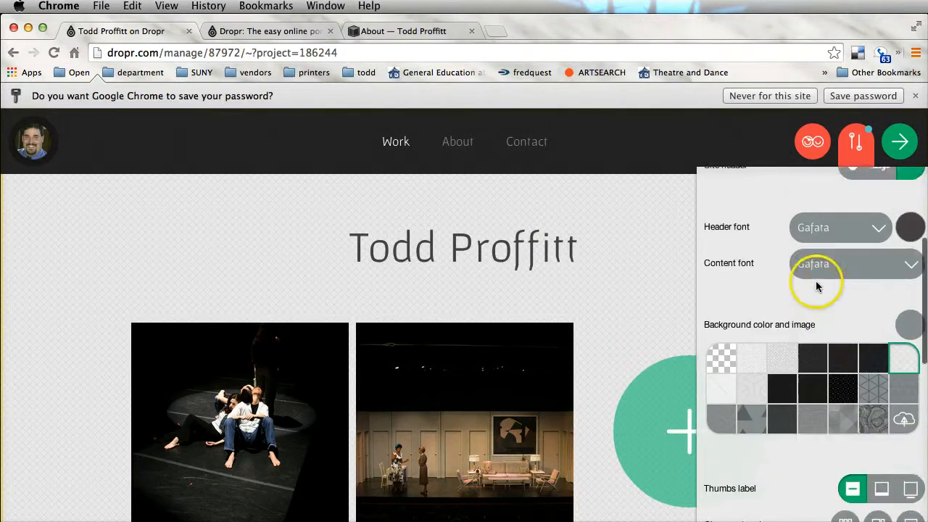
left_click(860, 240)
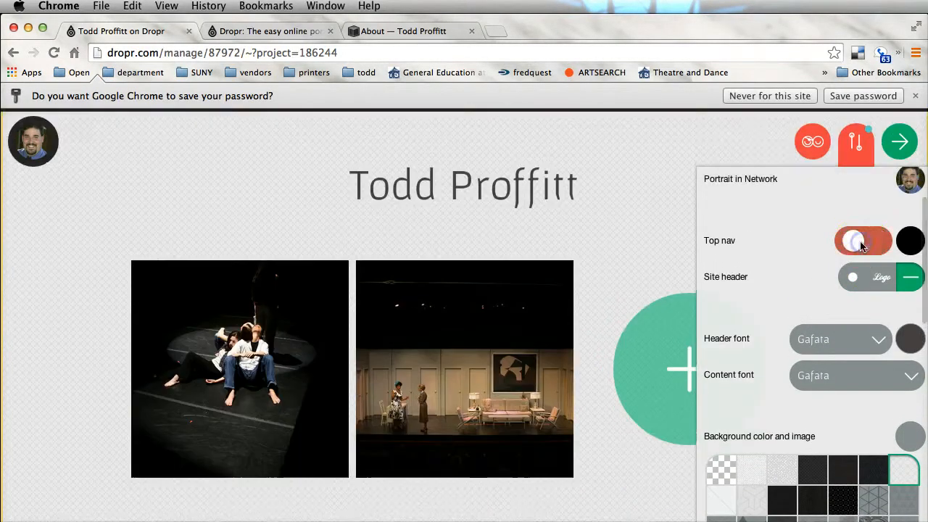
left_click(881, 240)
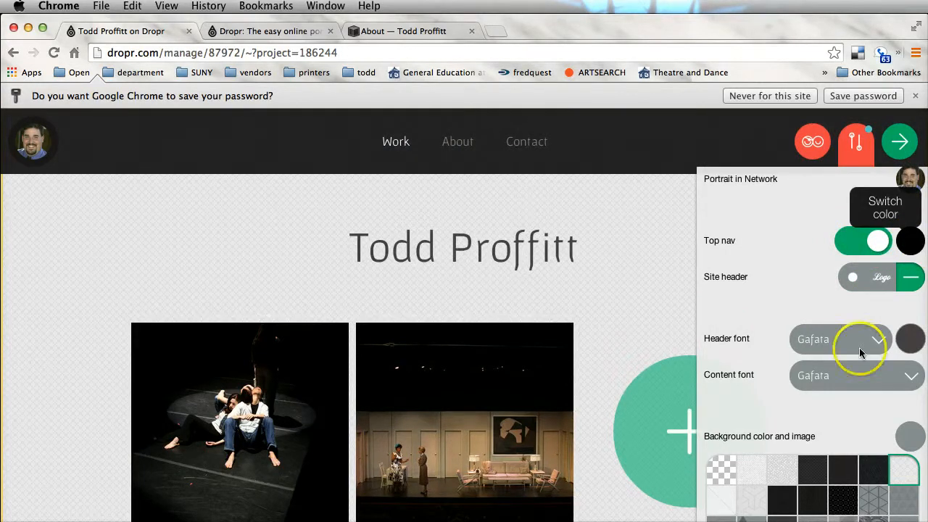
Try the Bottom position for the thumbnail labels and settle on Outside
scroll(849, 338, "down", 8)
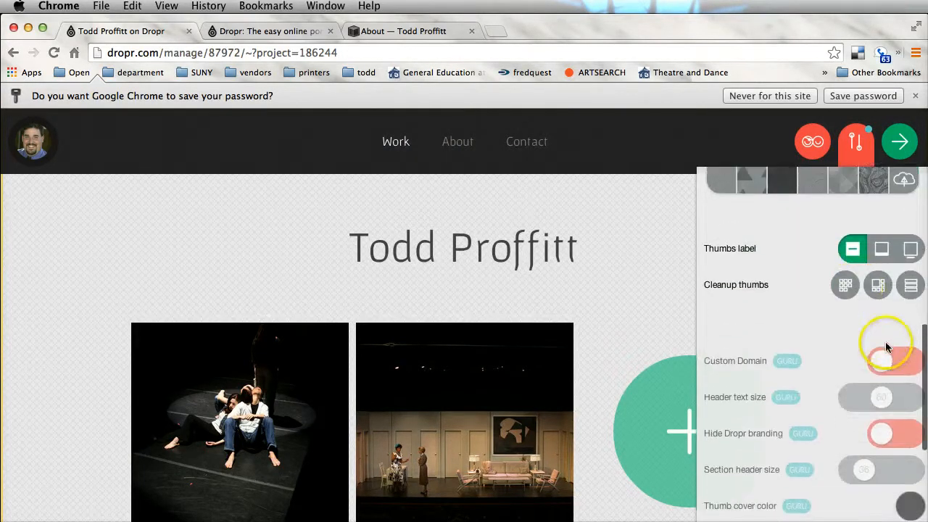
scroll(878, 294, "up", 3)
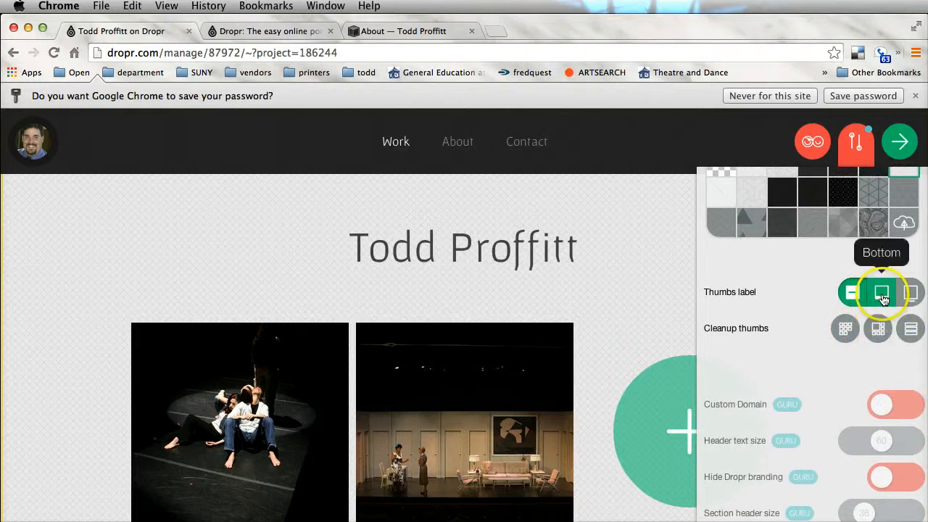
left_click(882, 297)
scroll(455, 369, "down", 3)
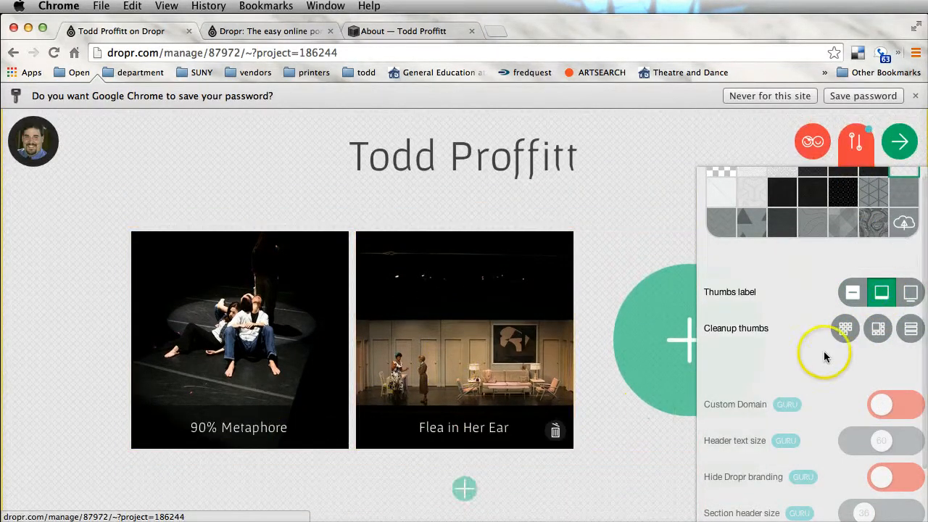
left_click(910, 294)
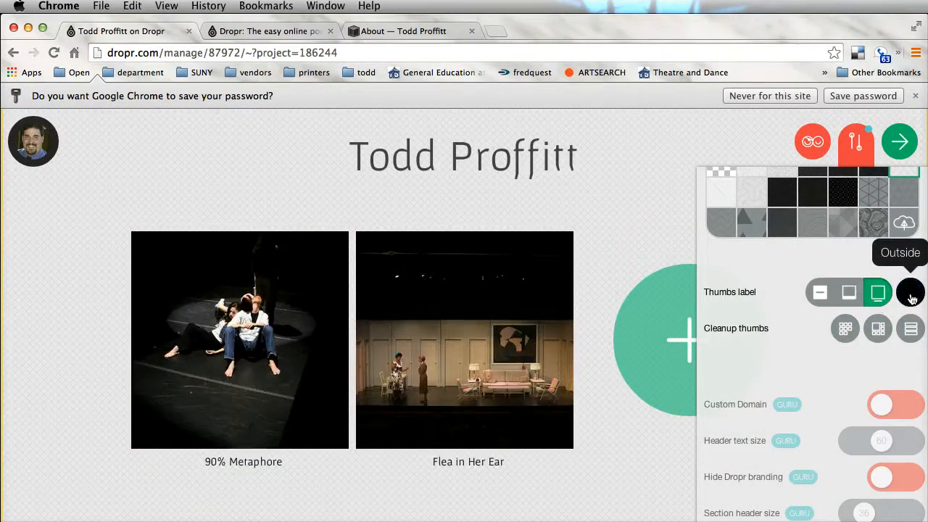
Try the Squares and Hero cleanup layouts on the project thumbnails
left_click(845, 330)
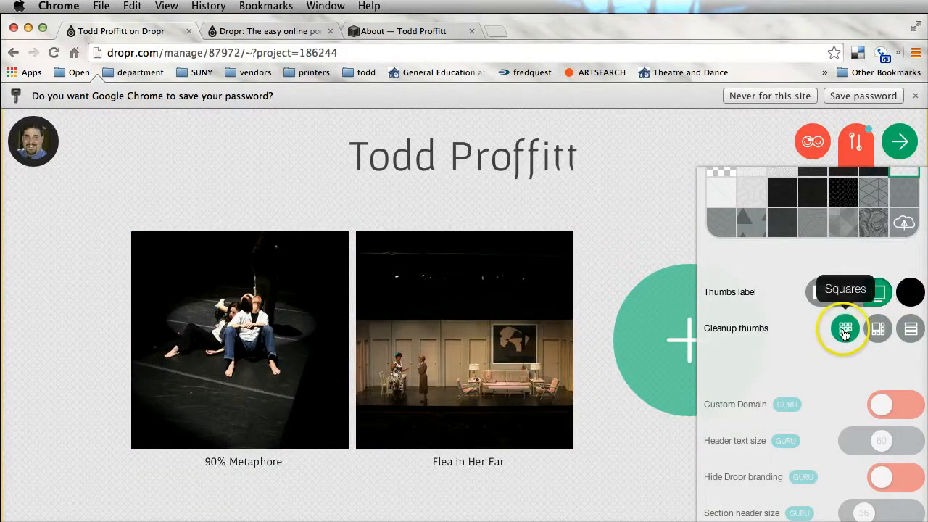
left_click(845, 330)
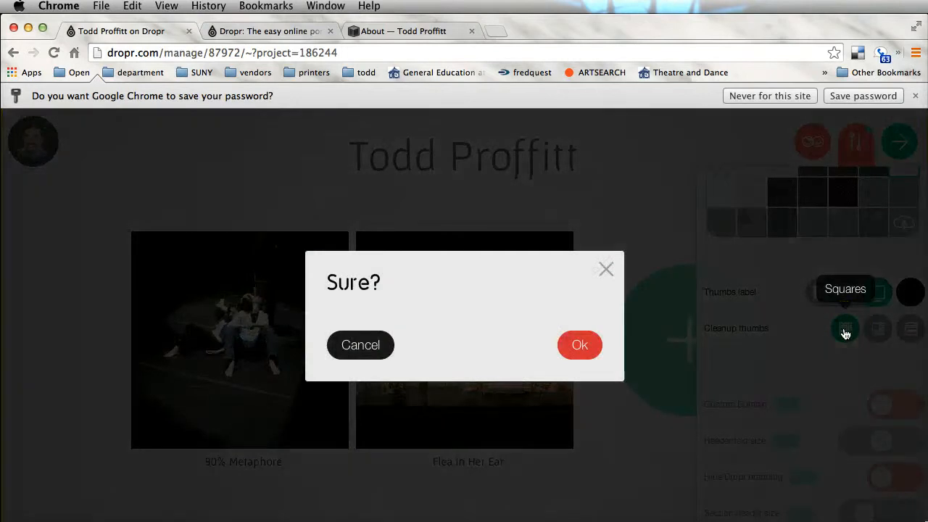
left_click(573, 342)
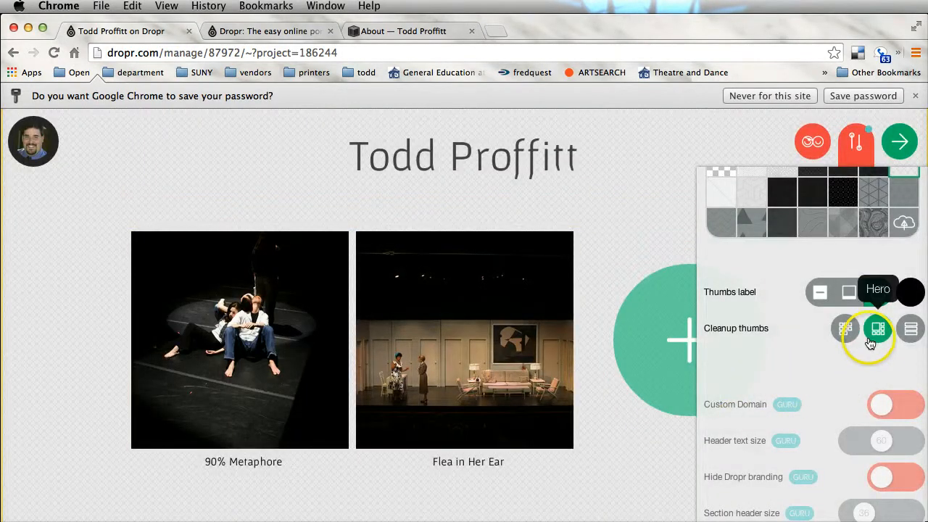
left_click(868, 334)
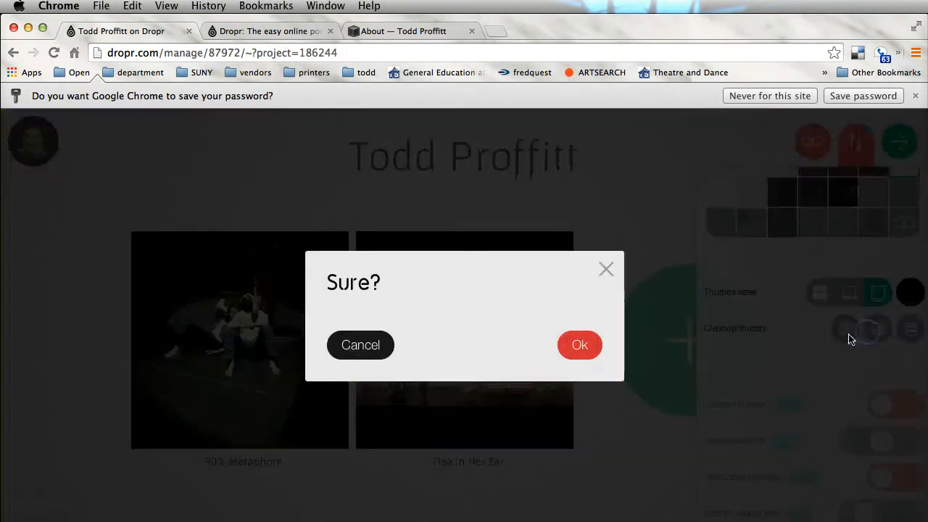
left_click(578, 344)
scroll(556, 385, "down", 5)
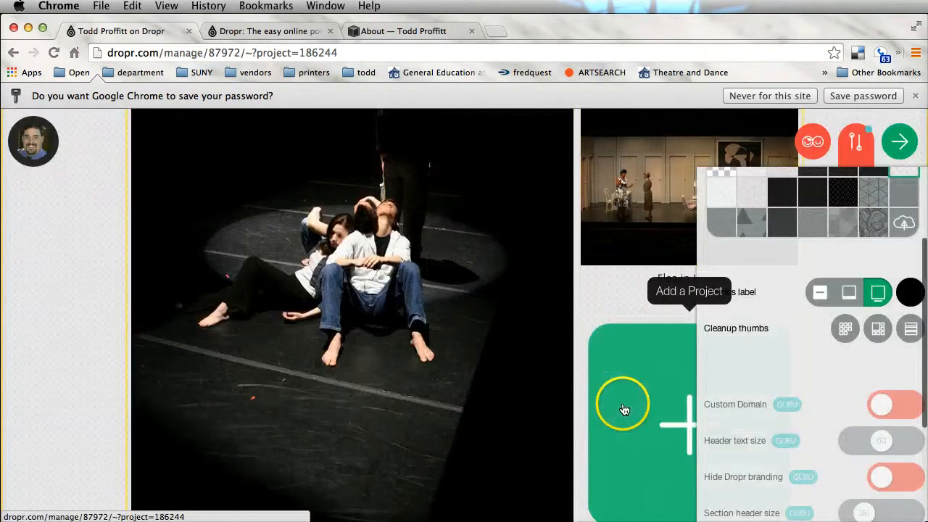
Try the Wide cleanup layout on the project thumbnails and look over the resulting page
left_click(909, 328)
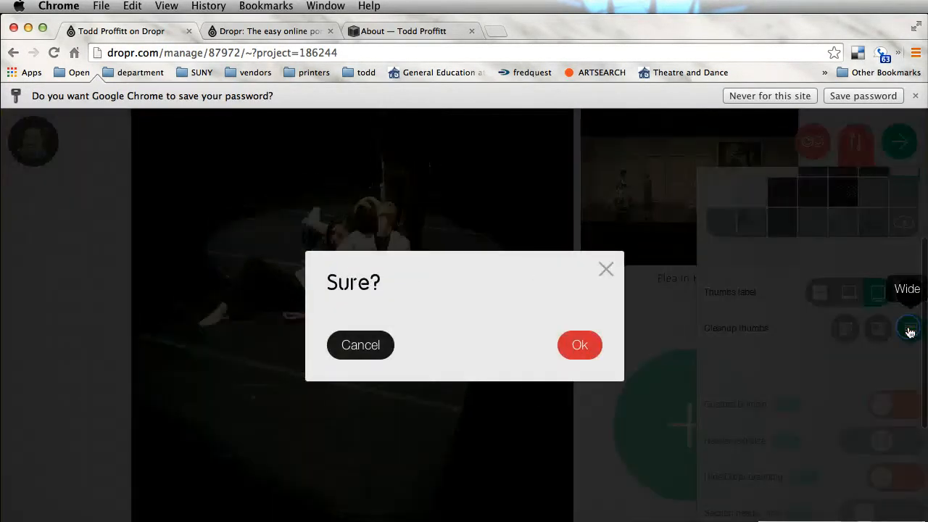
left_click(582, 339)
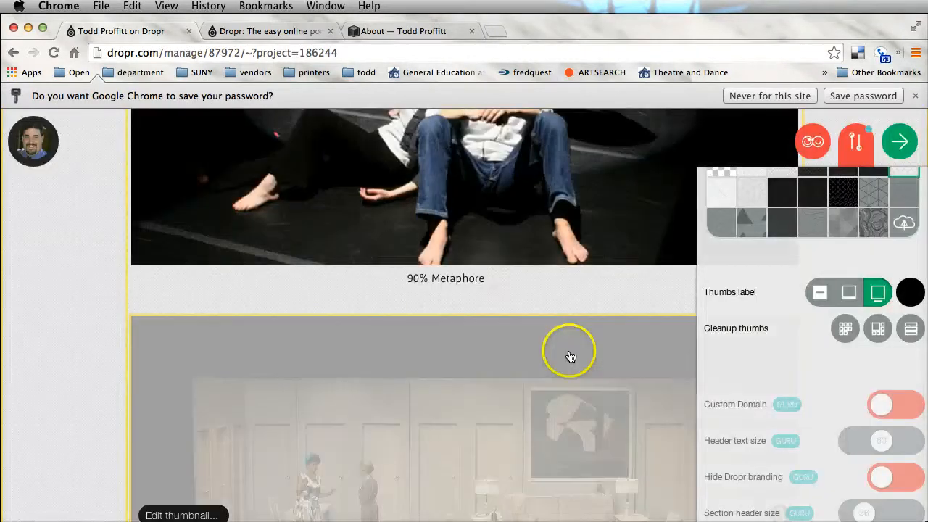
scroll(569, 355, "down", 5)
scroll(570, 355, "down", 4)
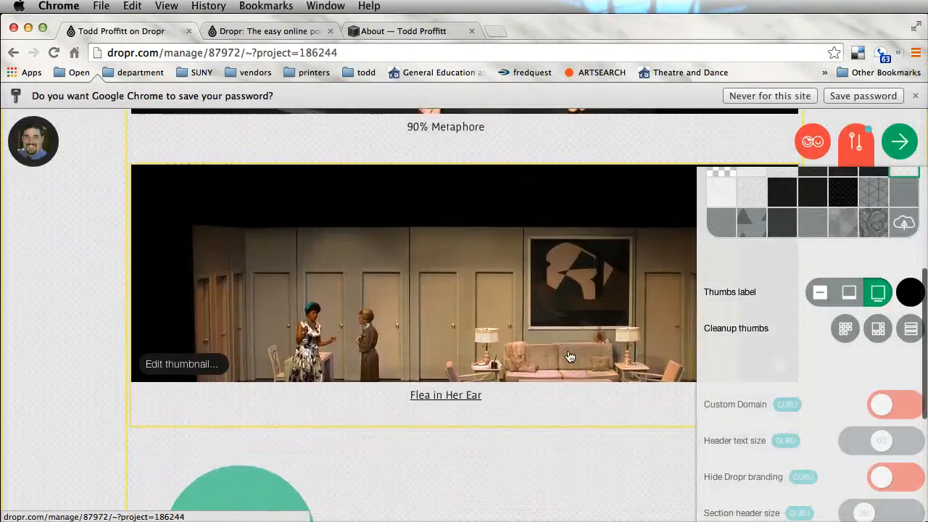
scroll(569, 356, "up", 4)
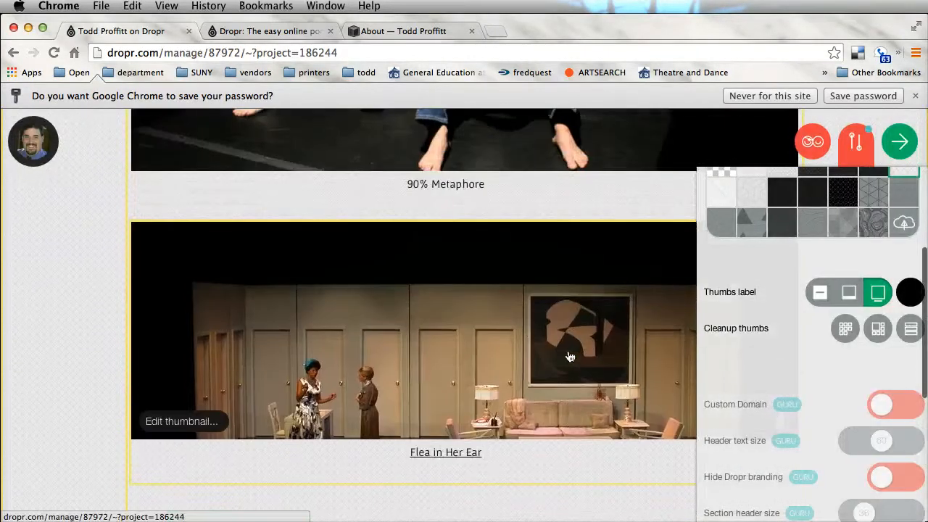
Rearrange the project thumbnails with the Squares cleanup layout and review the remaining settings
left_click(846, 327)
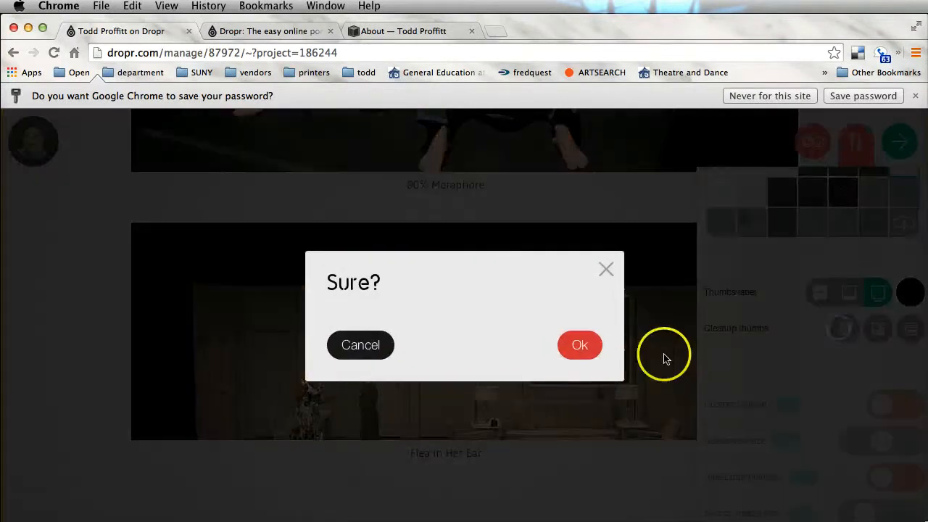
left_click(583, 348)
scroll(837, 377, "down", 2)
scroll(836, 377, "down", 5)
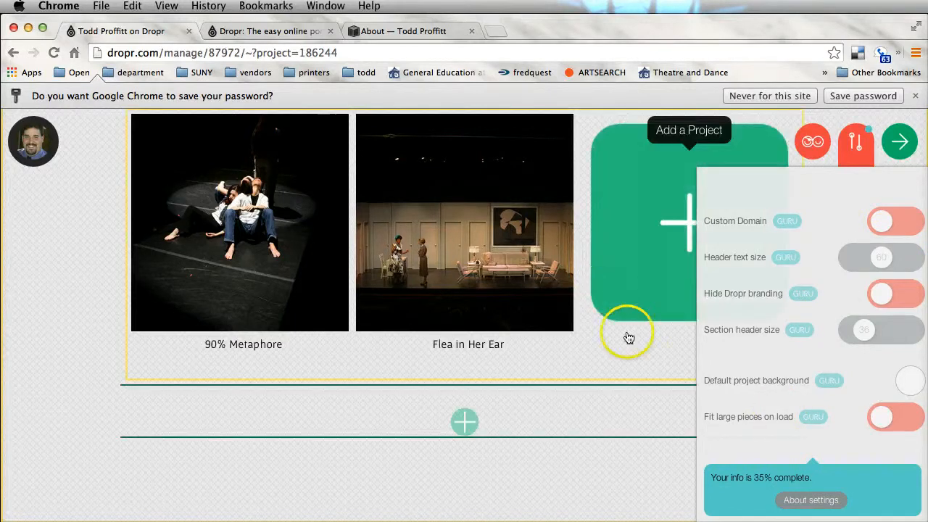
Close the portfolio settings and leave editing to view the public portfolio page
scroll(688, 150, "up", 3)
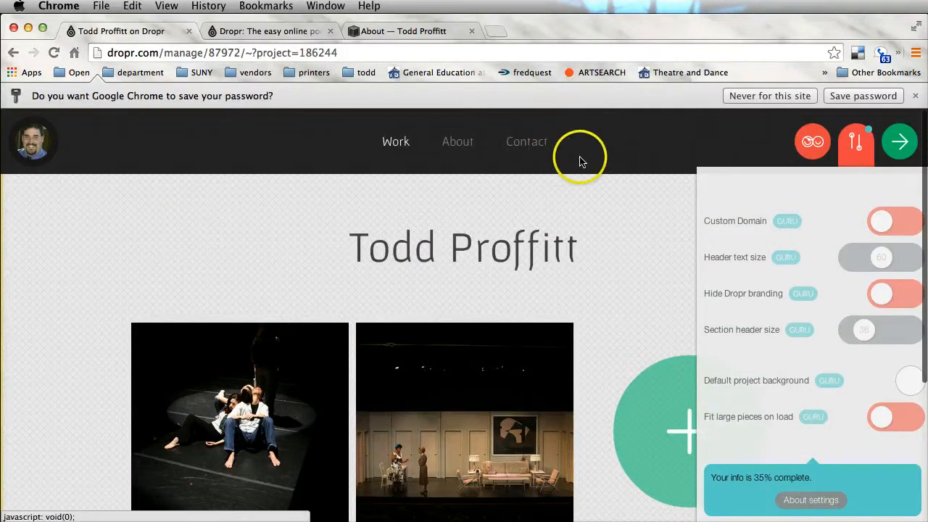
left_click(862, 149)
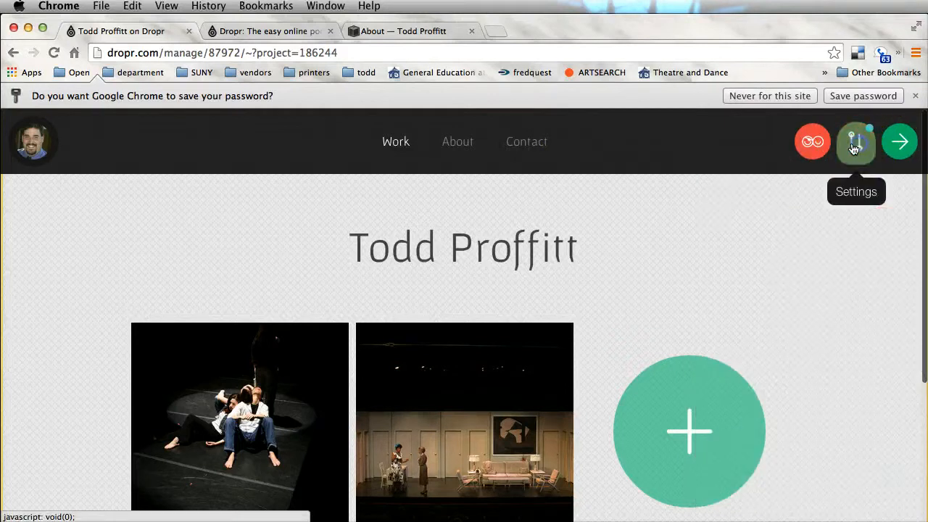
left_click(899, 142)
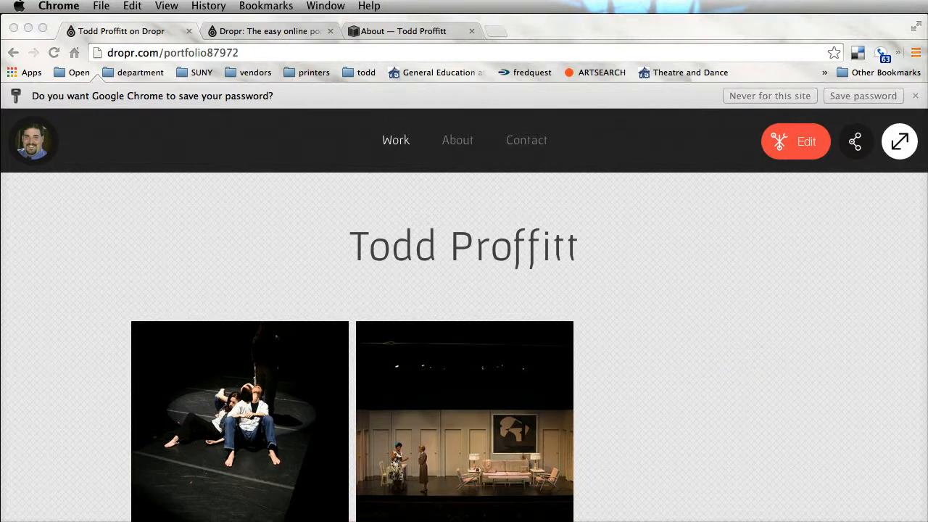
left_click(353, 430)
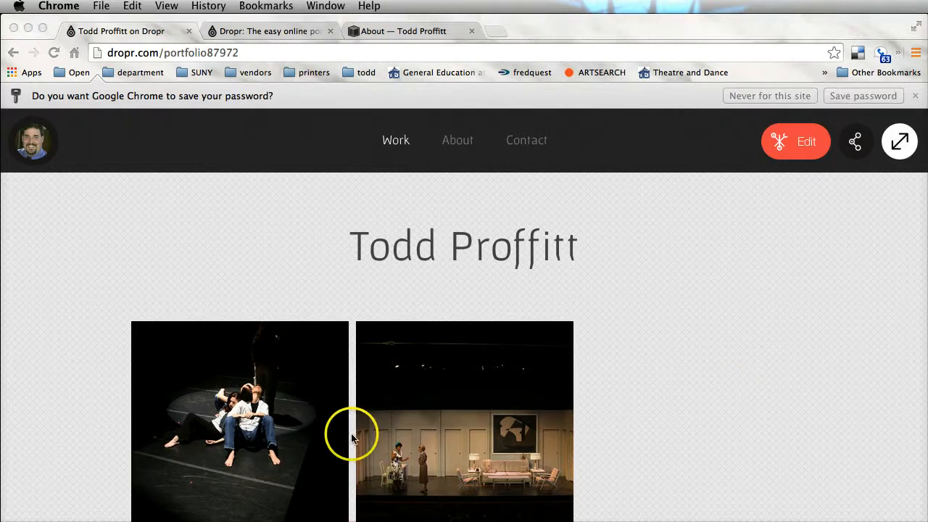
Open the 90% Metaphore project, look through its photos, and return to the portfolio page
left_click(268, 427)
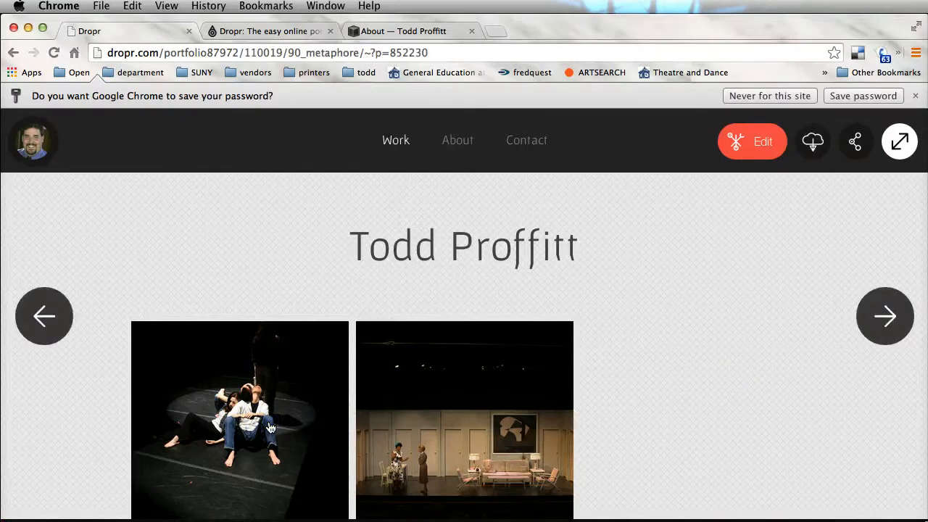
scroll(642, 306, "down", 10)
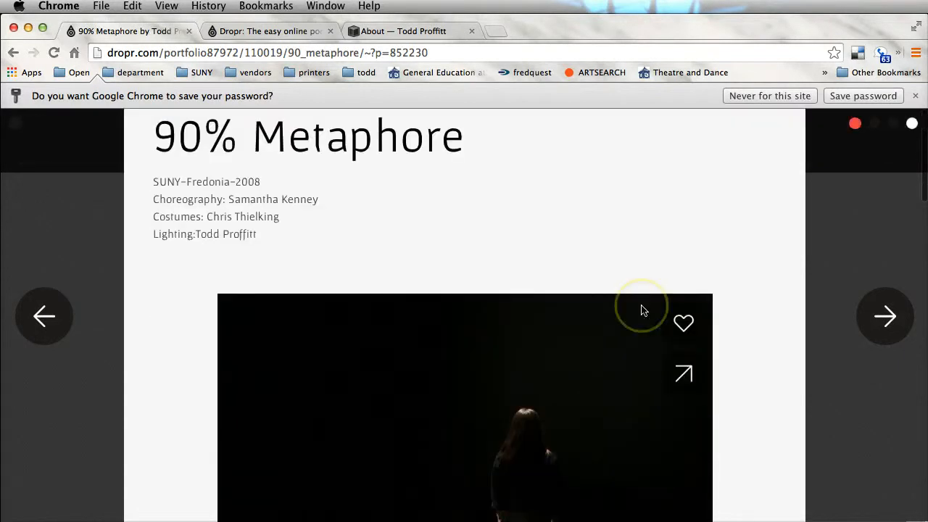
scroll(642, 311, "down", 15)
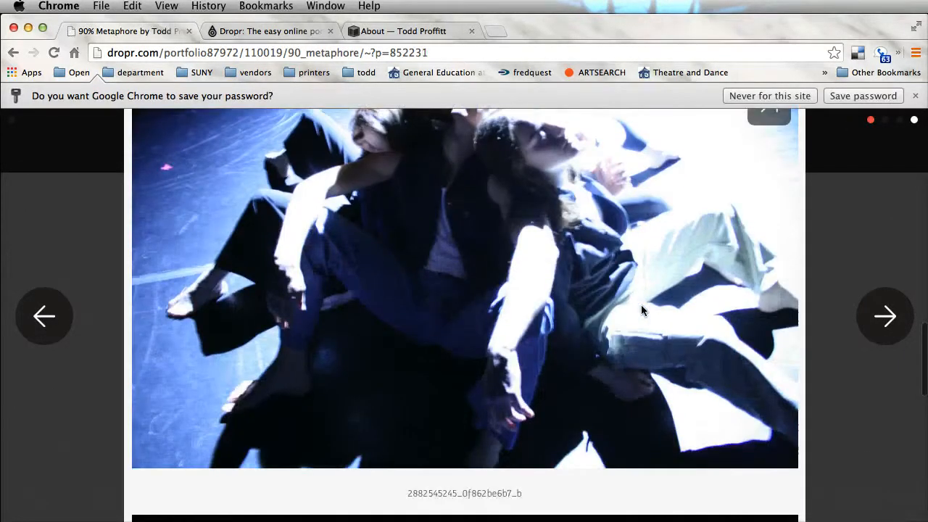
scroll(643, 310, "up", 20)
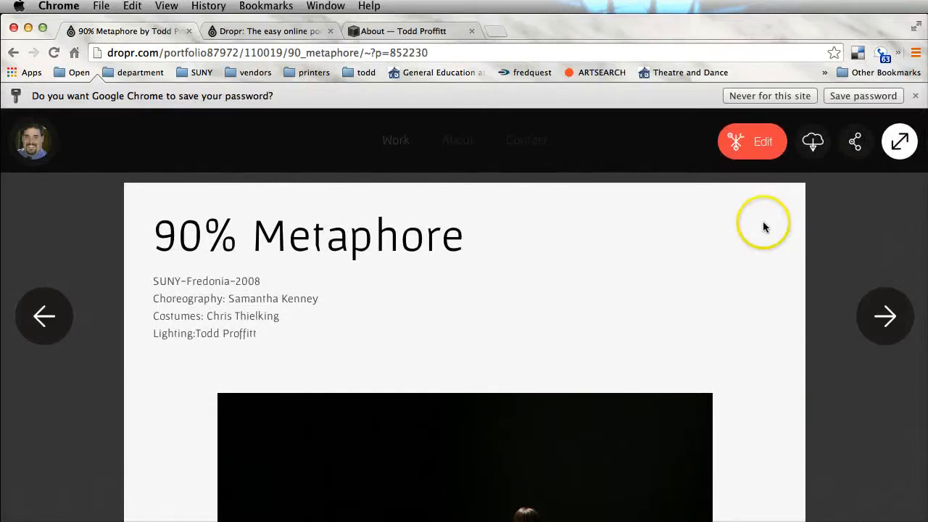
left_click(860, 246)
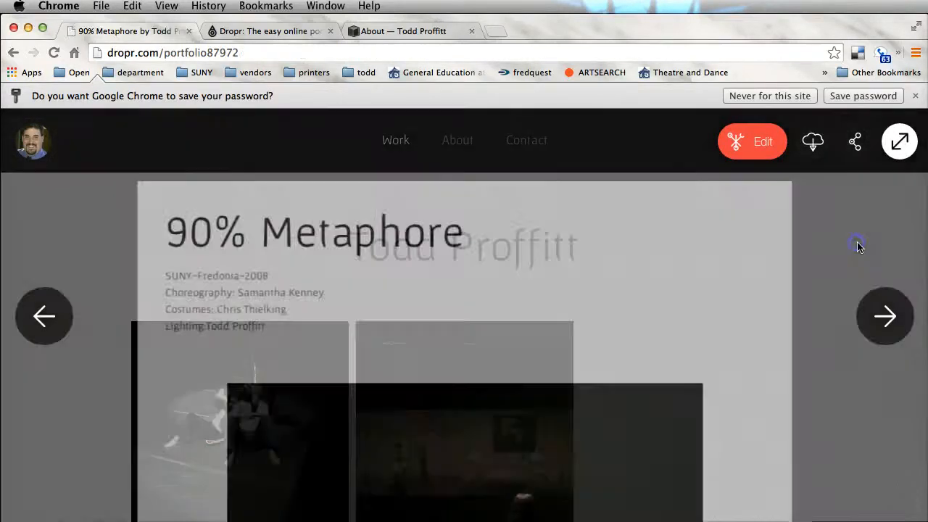